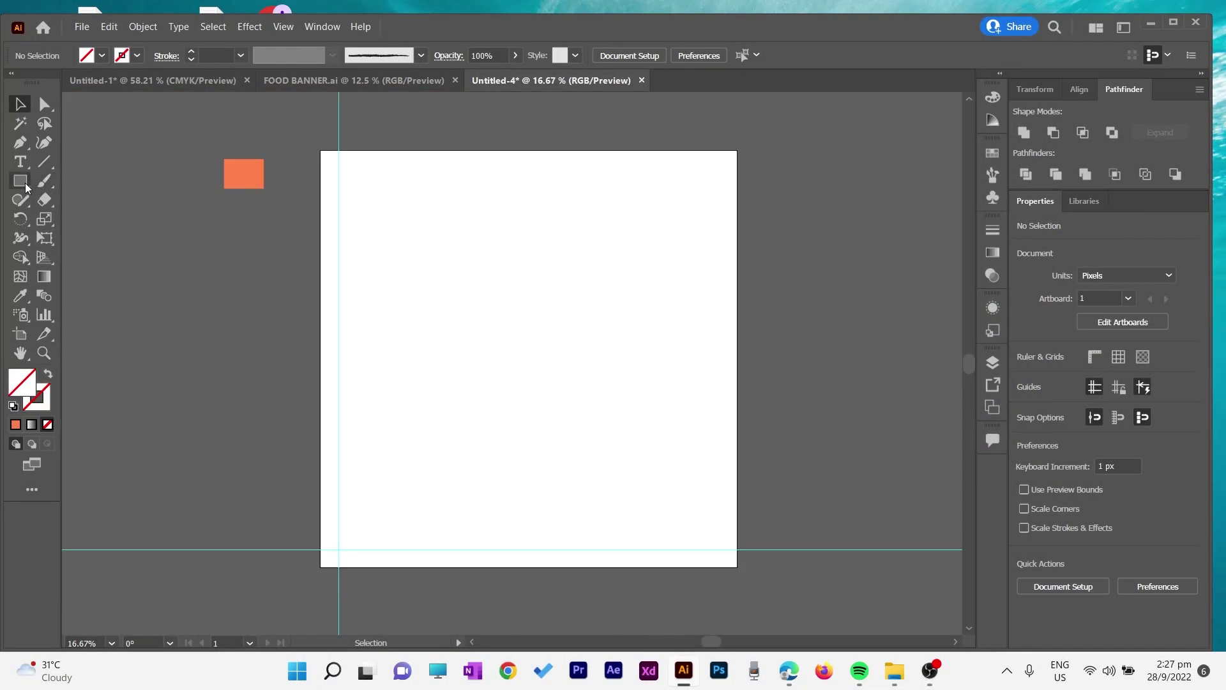
# Step: Draw an orange rectangle covering the whole artboard
pyautogui.click(235, 181)
pyautogui.press('m')
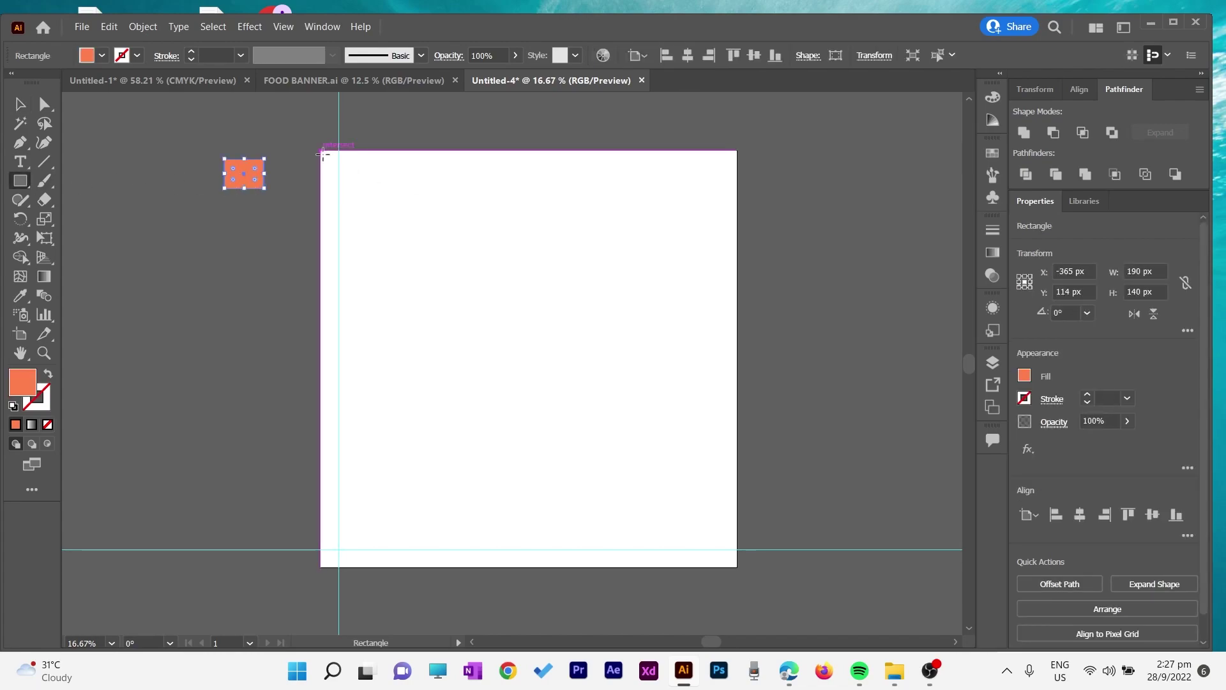
pyautogui.moveTo(322, 153); pyautogui.dragTo(740, 562)
# Step: Bring the fries photo to the front and move it to the artboard's top
pyautogui.rightClick(706, 216)
pyautogui.click(866, 350)
pyautogui.moveTo(659, 295)
pyautogui.mouseDown()
pyautogui.moveTo(482, 287)
pyautogui.moveTo(489, 279)
pyautogui.mouseUp()
# Step: Draw an orange line along the photo's bottom edge with a thicker dashed stroke
pyautogui.click(44, 162)
pyautogui.moveTo(321, 417); pyautogui.dragTo(768, 417)
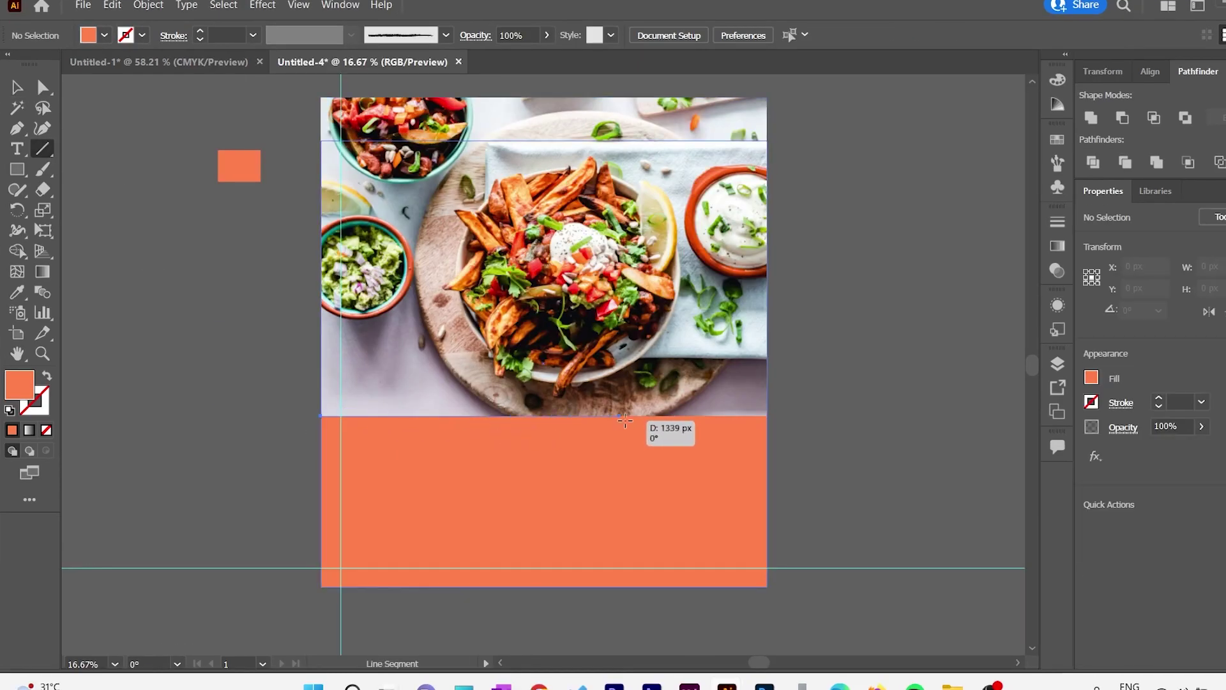
pyautogui.click(11, 430)
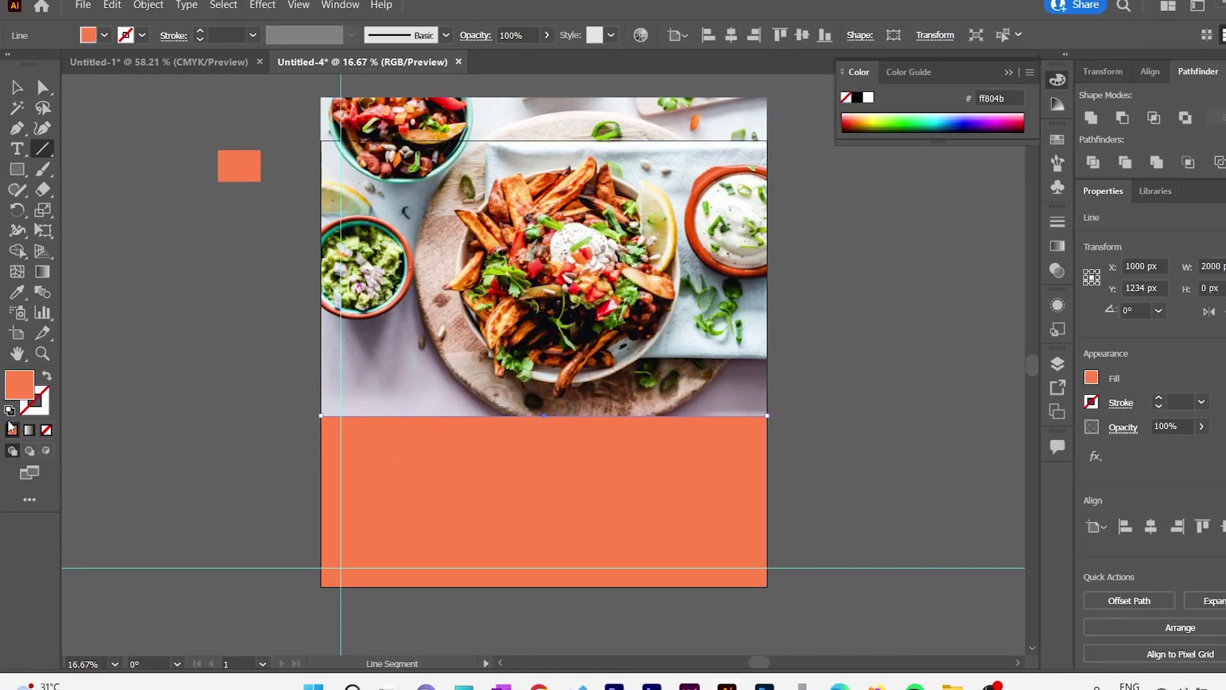
pyautogui.click(17, 88)
pyautogui.click(1008, 73)
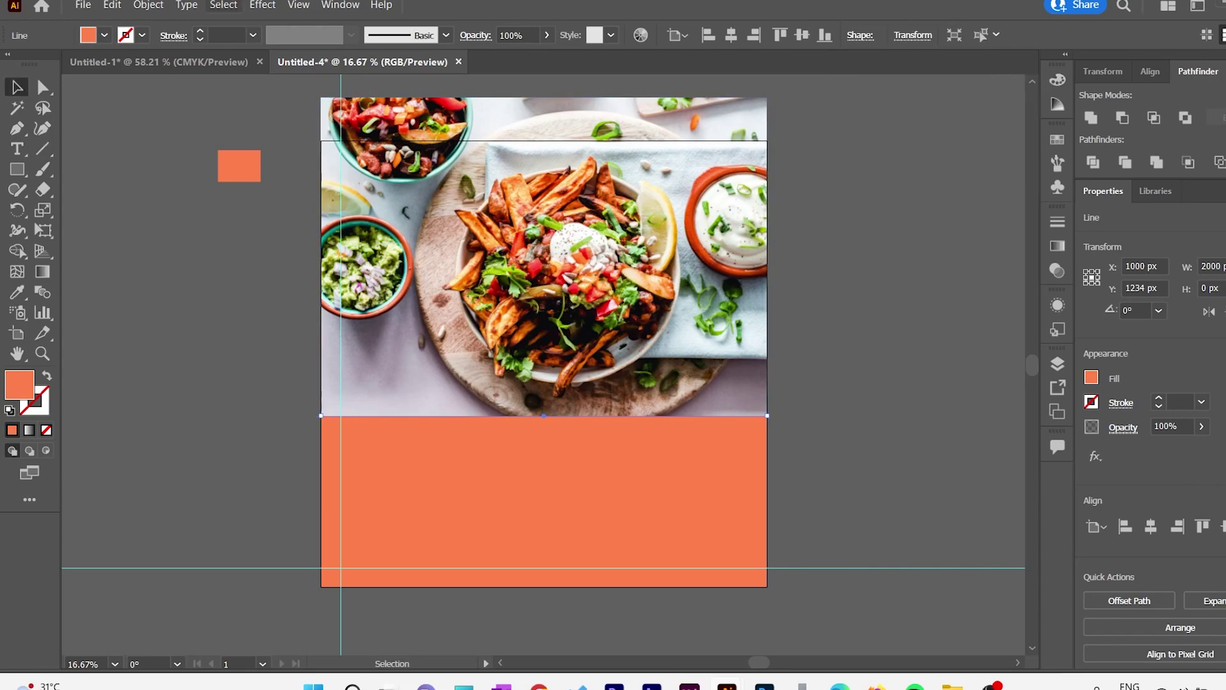
pyautogui.click(47, 377)
pyautogui.click(253, 35)
pyautogui.click(252, 252)
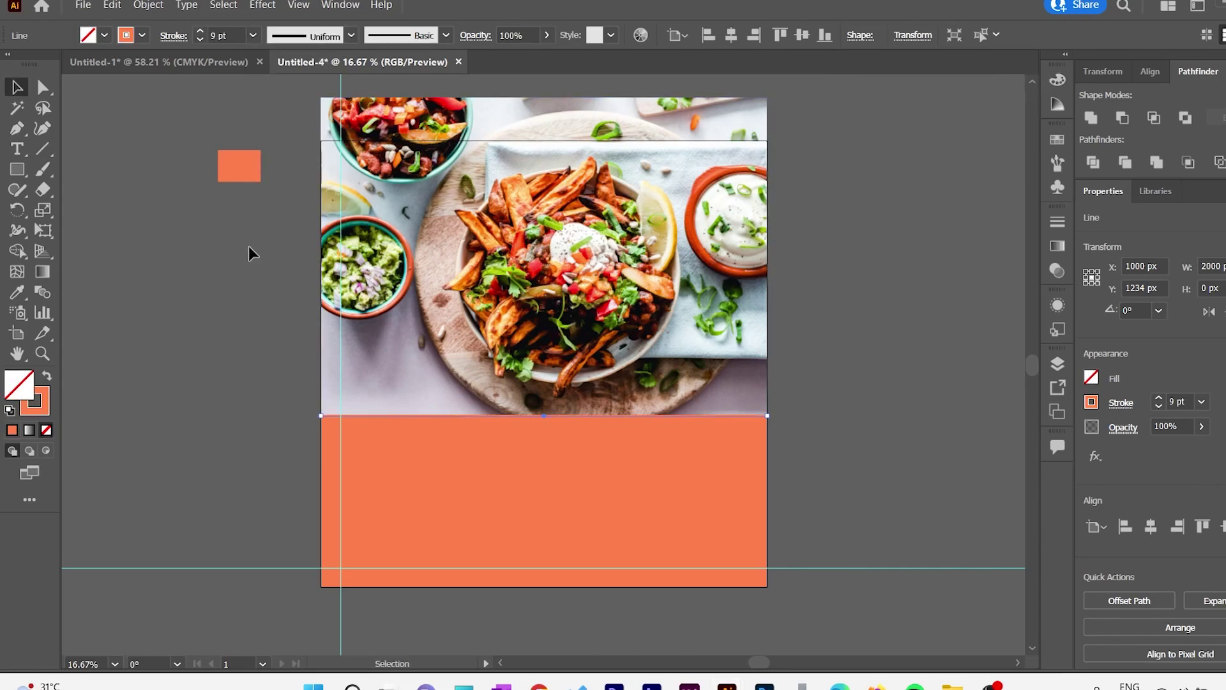
pyautogui.click(173, 35)
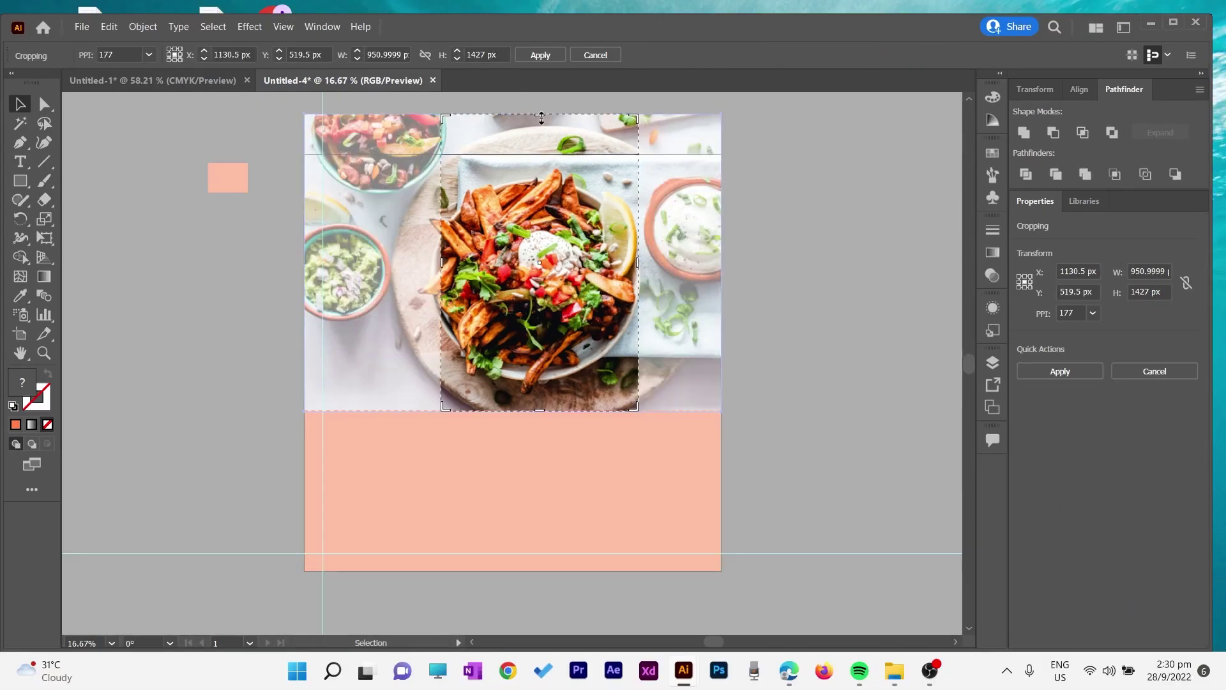
# Step: Crop the fries photo to the artboard width, trimming its top
pyautogui.moveTo(638, 262); pyautogui.dragTo(721, 262)
pyautogui.moveTo(442, 262); pyautogui.dragTo(305, 262)
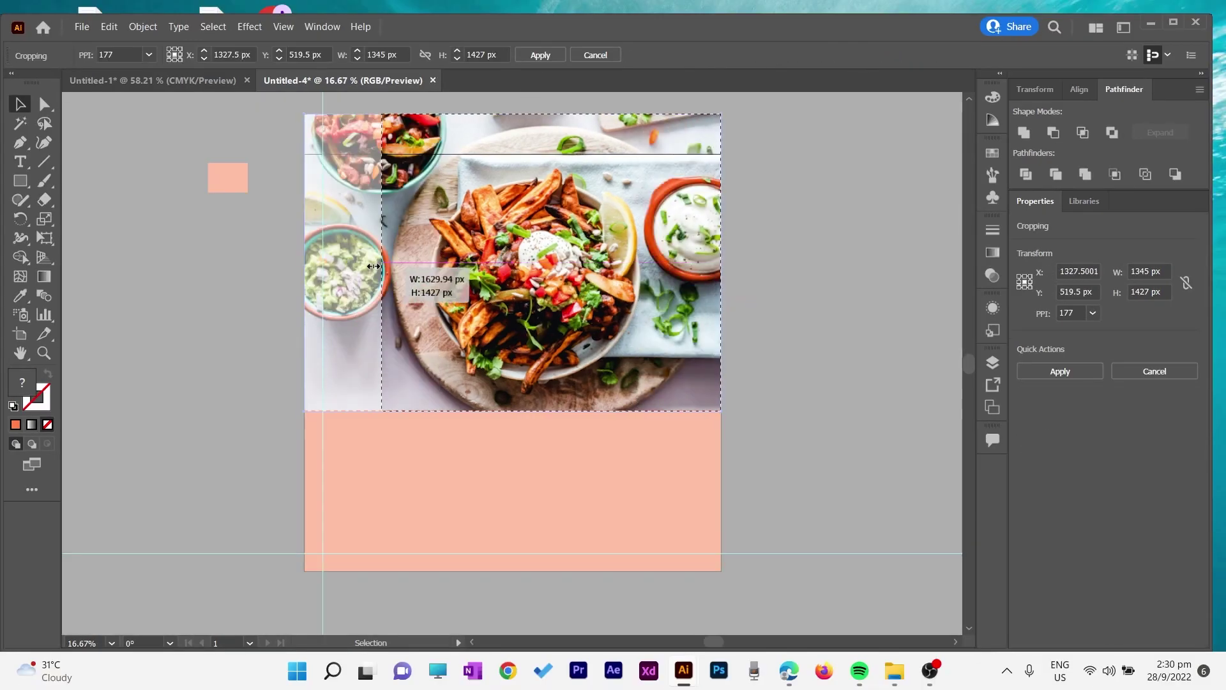
pyautogui.moveTo(513, 114); pyautogui.dragTo(513, 154)
pyautogui.click(540, 55)
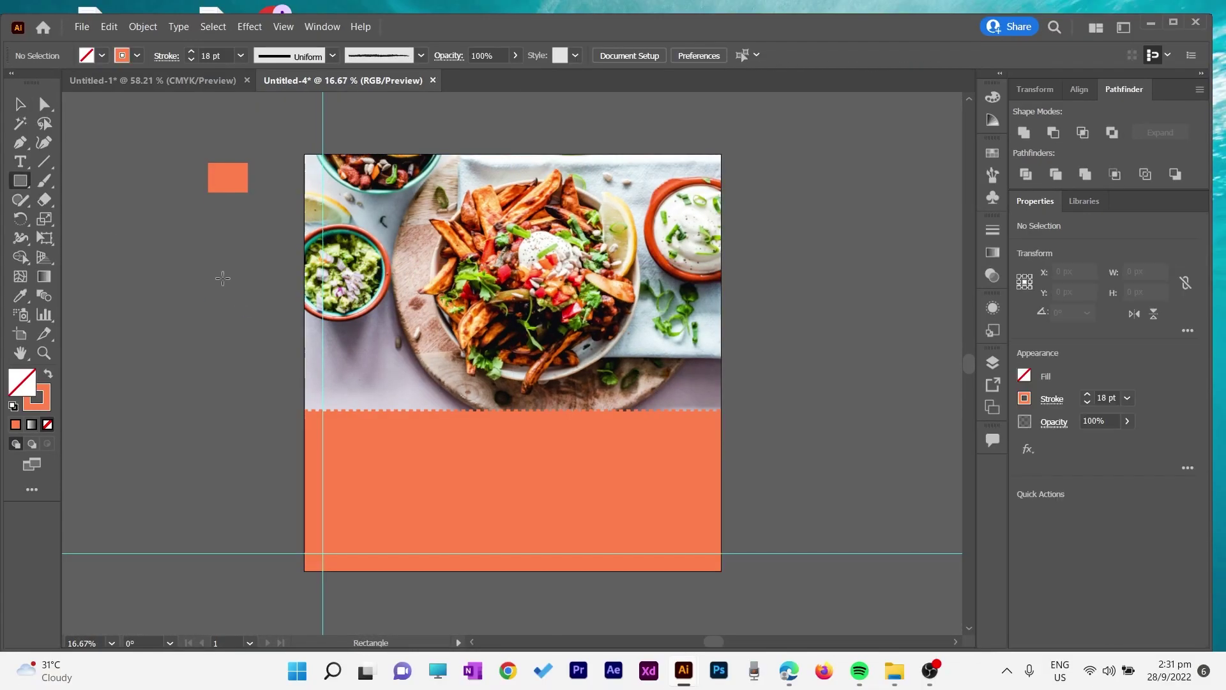
# Step: Draw a small orange square and rotate it 45° into a diamond on the photo
pyautogui.press('m')
pyautogui.press('v')
pyautogui.moveTo(171, 271)
pyautogui.mouseDown()
pyautogui.moveTo(225, 329)
pyautogui.moveTo(647, 377)
pyautogui.mouseUp()
pyautogui.moveTo(672, 317)
pyautogui.mouseDown()
pyautogui.moveTo(679, 356)
pyautogui.moveTo(727, 290)
pyautogui.mouseUp()
pyautogui.click(760, 361)
pyautogui.hotkey('ctrl', '+')
# Step: Add a smaller no-fill, white-outline copy inside the diamond and place a text box on it
pyautogui.click(109, 26)
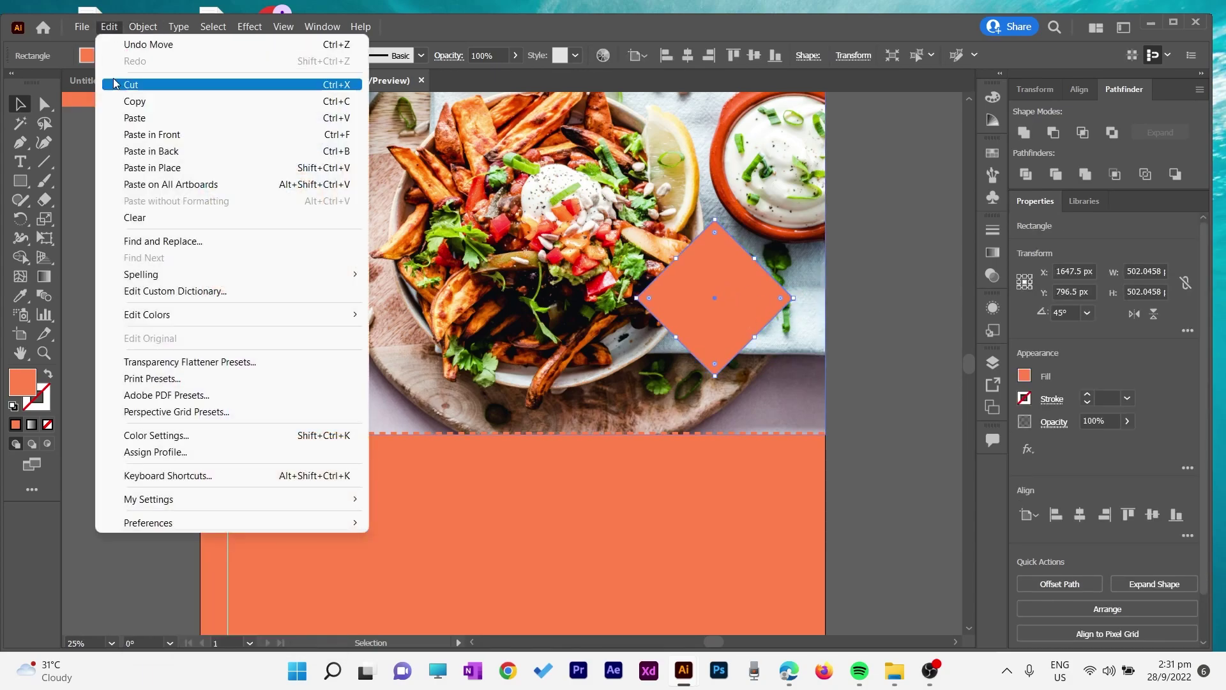
pyautogui.press('Escape')
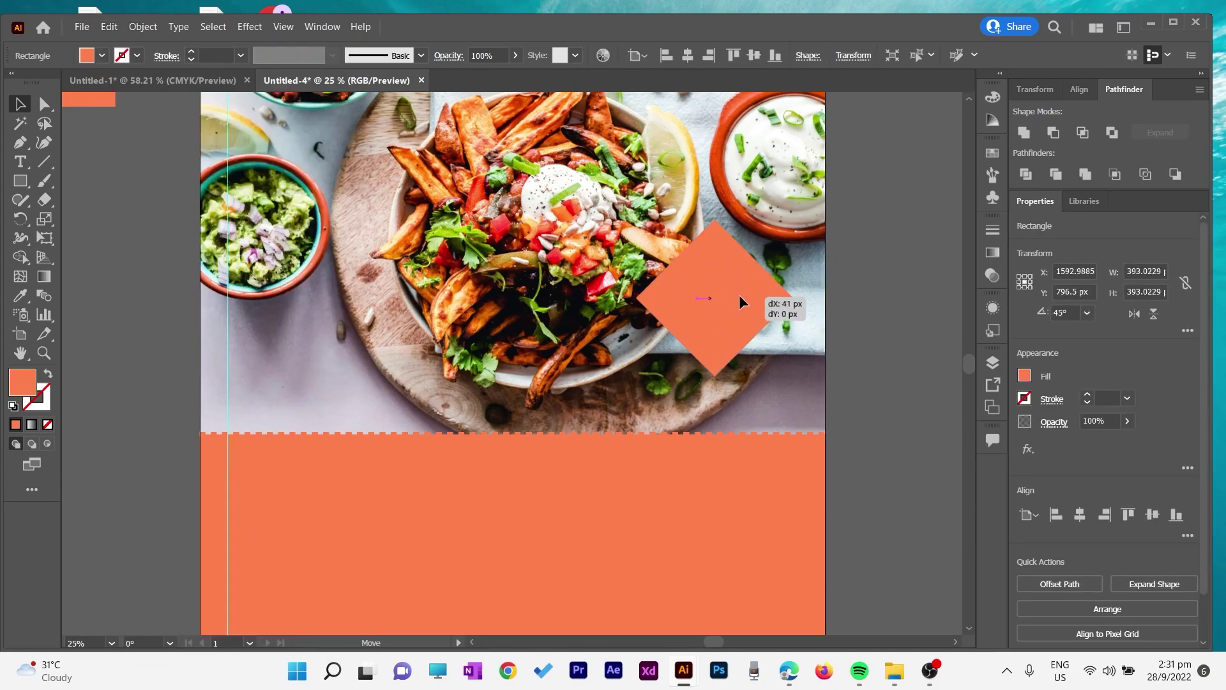
pyautogui.moveTo(787, 306)
pyautogui.mouseDown()
pyautogui.moveTo(773, 306)
pyautogui.moveTo(790, 299)
pyautogui.mouseUp()
pyautogui.press('d')
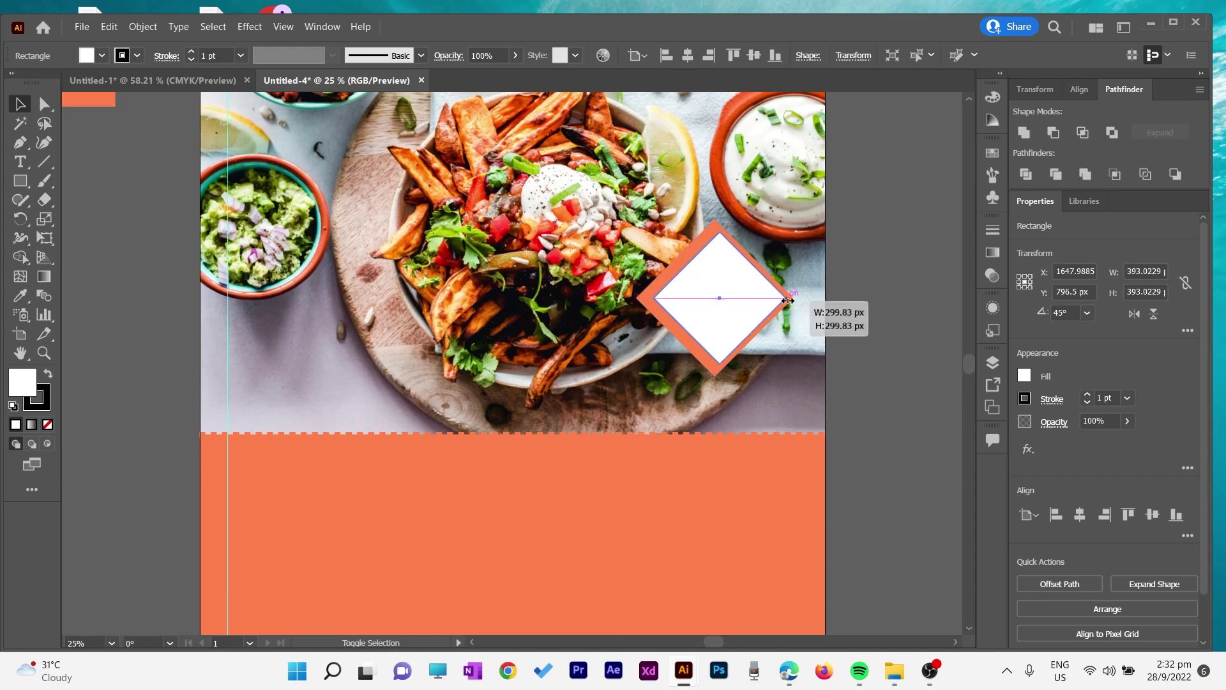
pyautogui.click(37, 397)
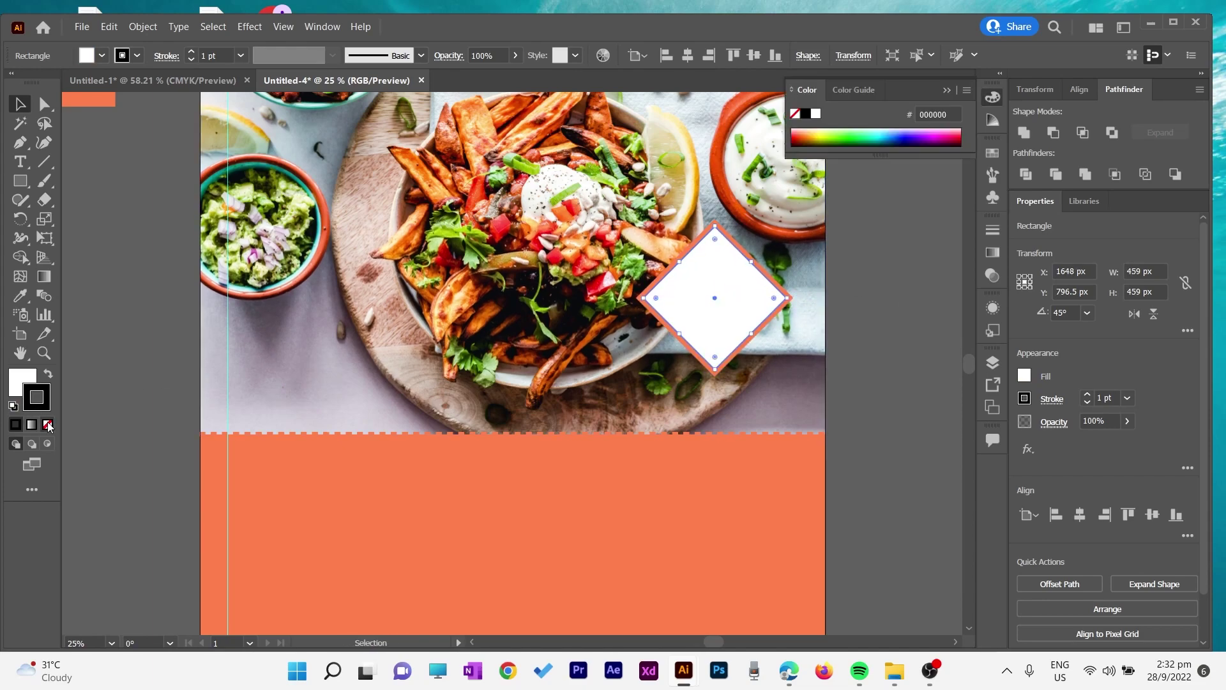
pyautogui.click(49, 375)
pyautogui.click(421, 55)
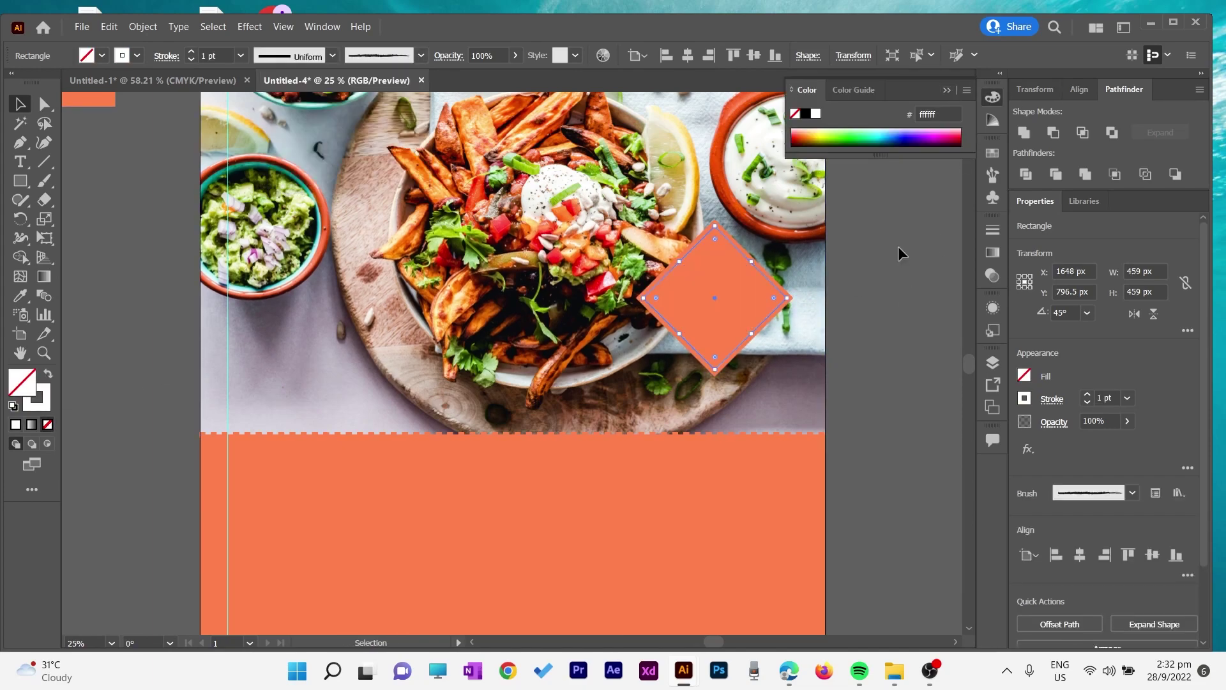
pyautogui.click(869, 383)
pyautogui.press('t')
pyautogui.click(713, 326)
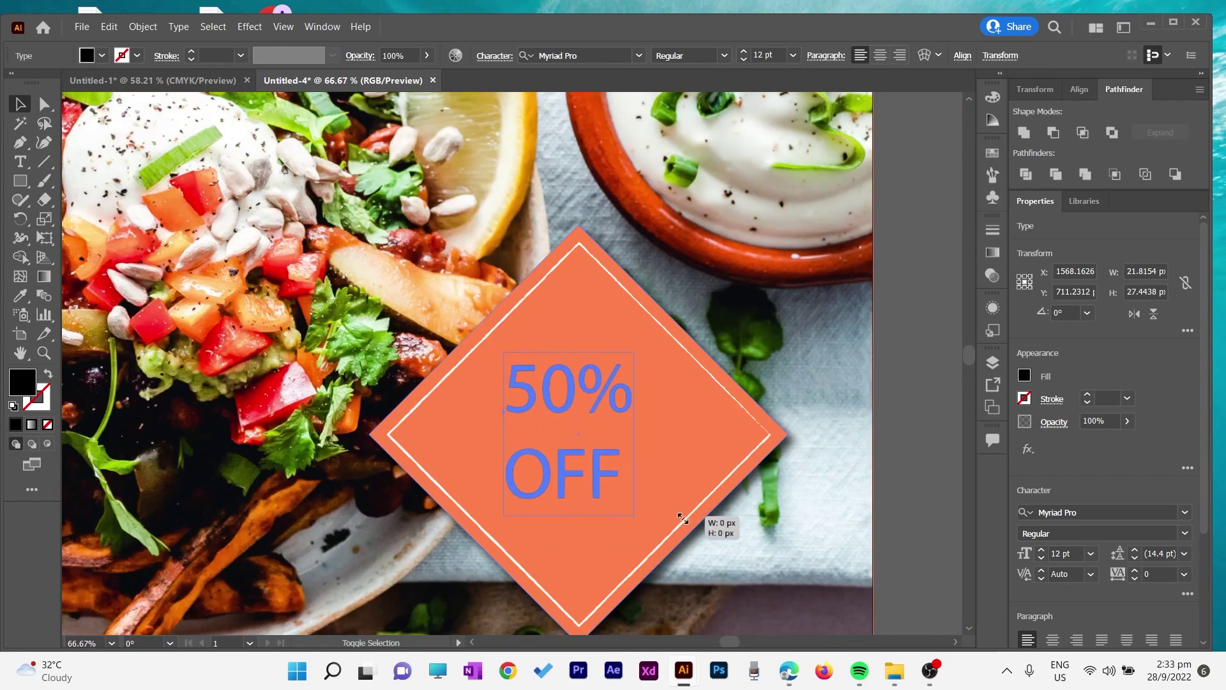
# Step: Enlarge the 50% OFF text, make it white, and add a drop shadow
pyautogui.moveTo(682, 518); pyautogui.dragTo(658, 509)
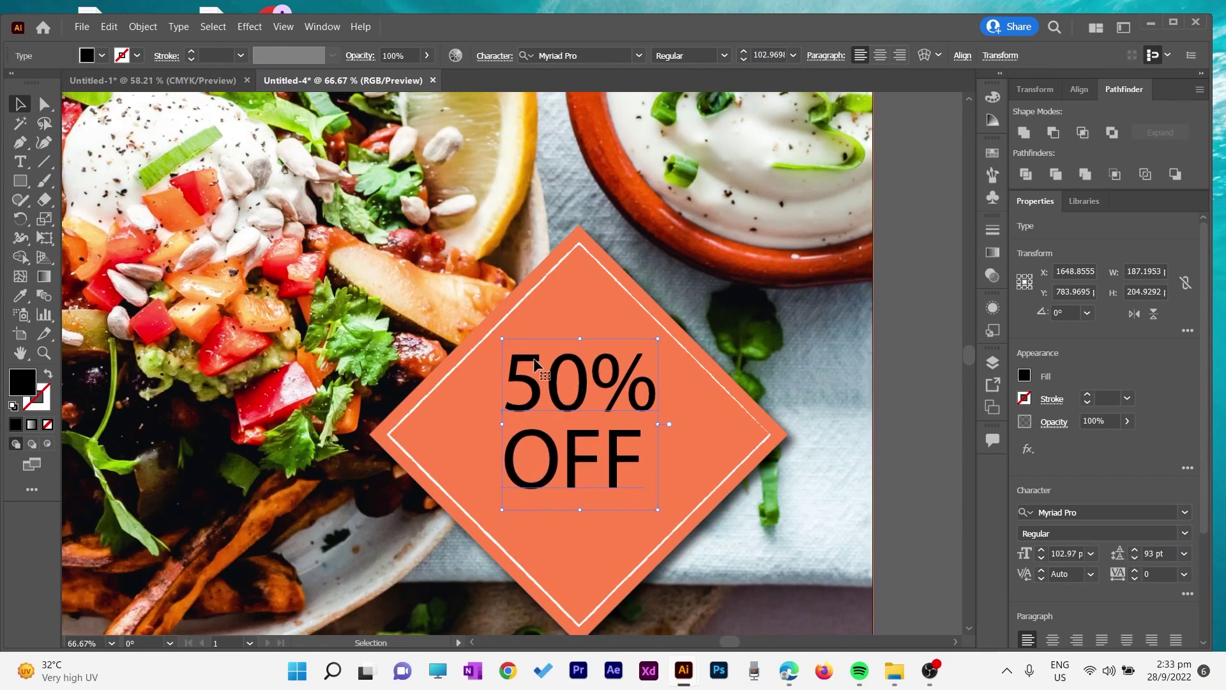
pyautogui.click(1024, 375)
pyautogui.click(865, 408)
pyautogui.moveTo(572, 421); pyautogui.dragTo(569, 421)
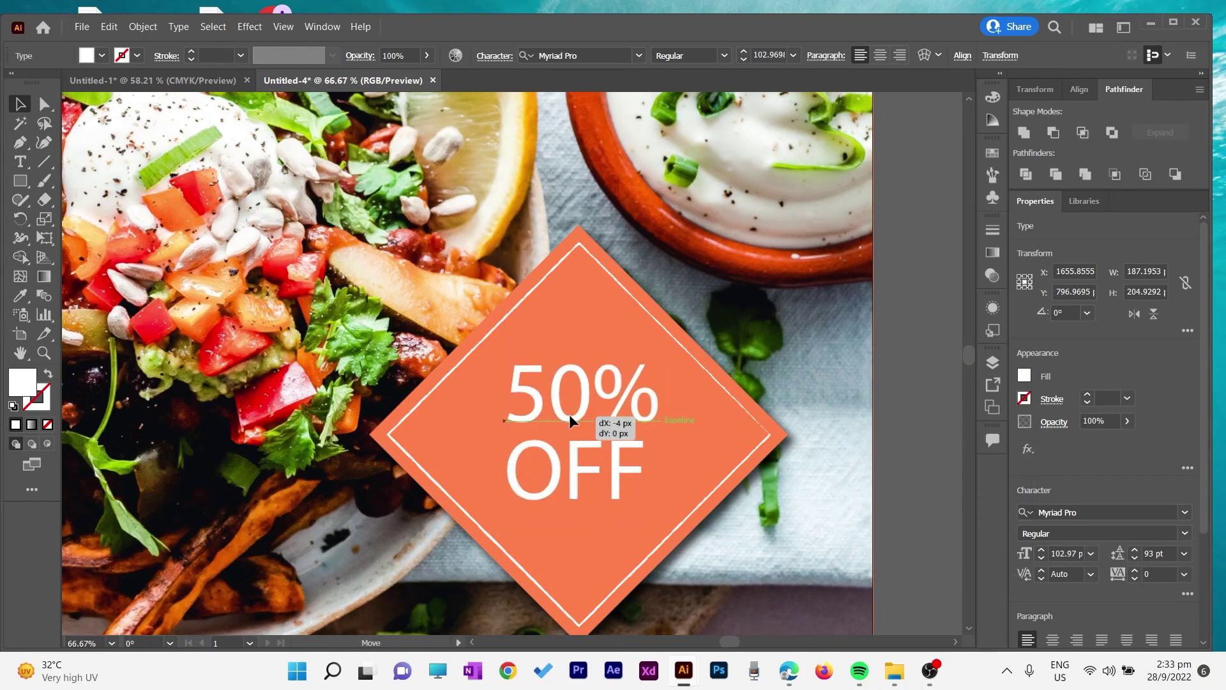
pyautogui.click(249, 26)
pyautogui.click(301, 41)
pyautogui.click(895, 359)
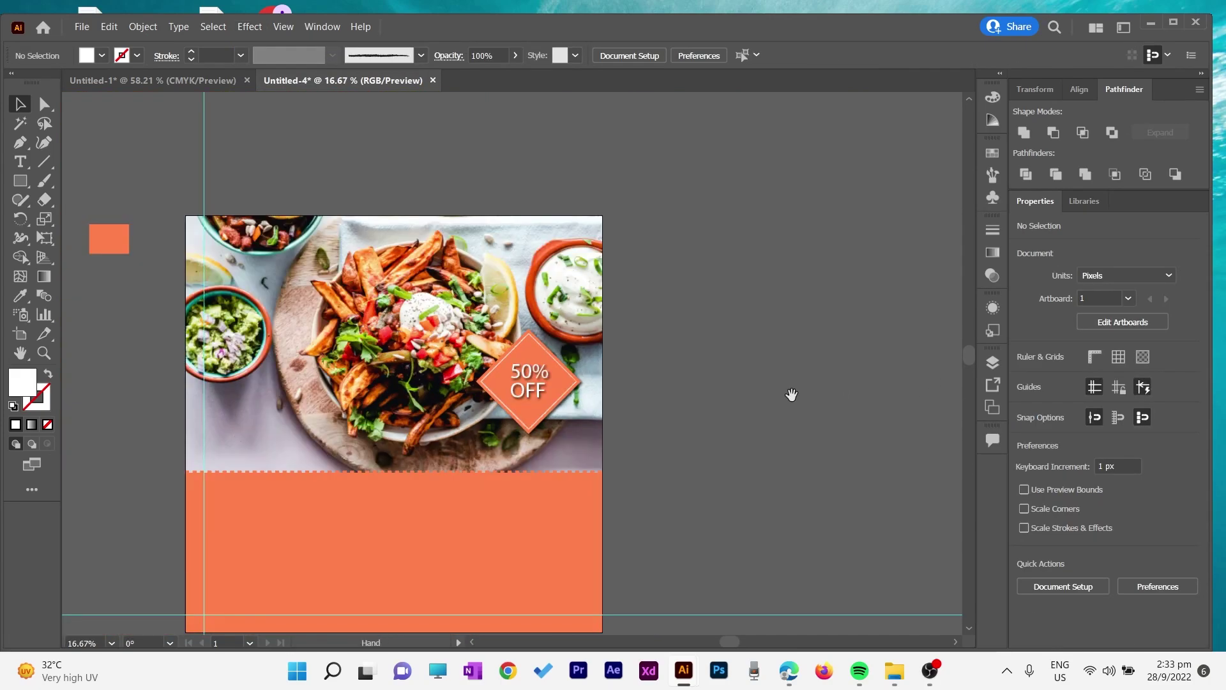
# Step: Nudge 50% OFF left in the diamond and increase its line spacing
pyautogui.moveTo(792, 394); pyautogui.dragTo(925, 328)
pyautogui.click(653, 315)
pyautogui.moveTo(658, 317); pyautogui.dragTo(656, 317)
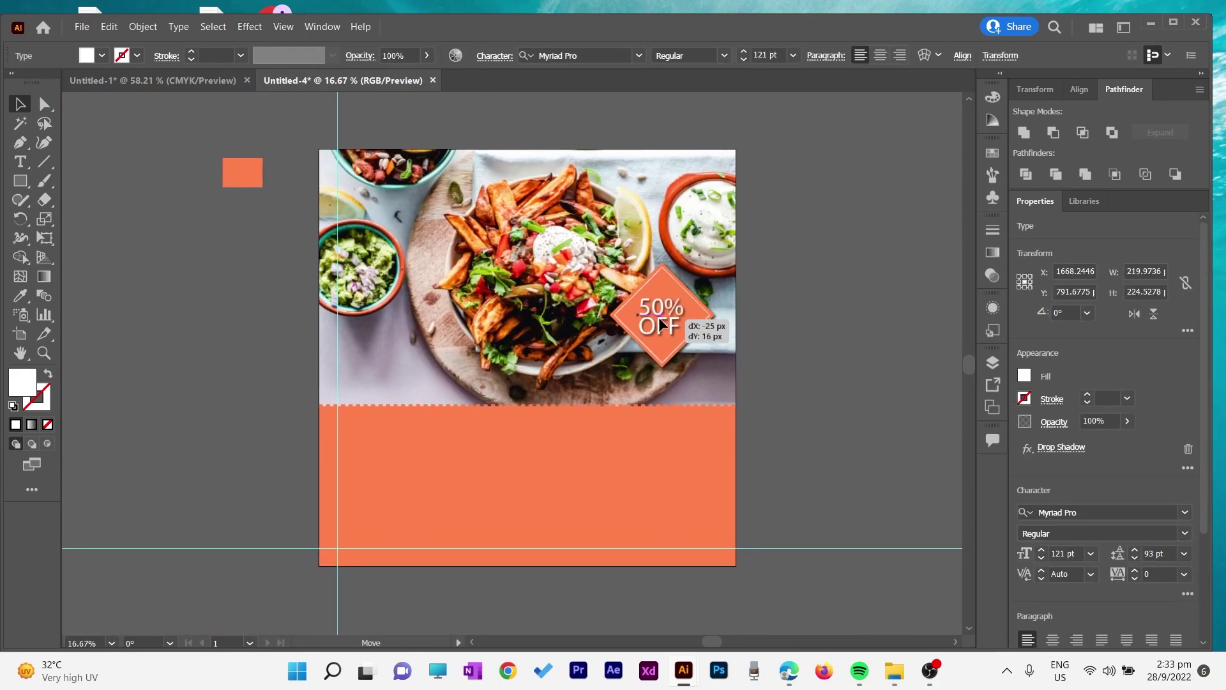
pyautogui.click(1136, 551)
pyautogui.write('108')
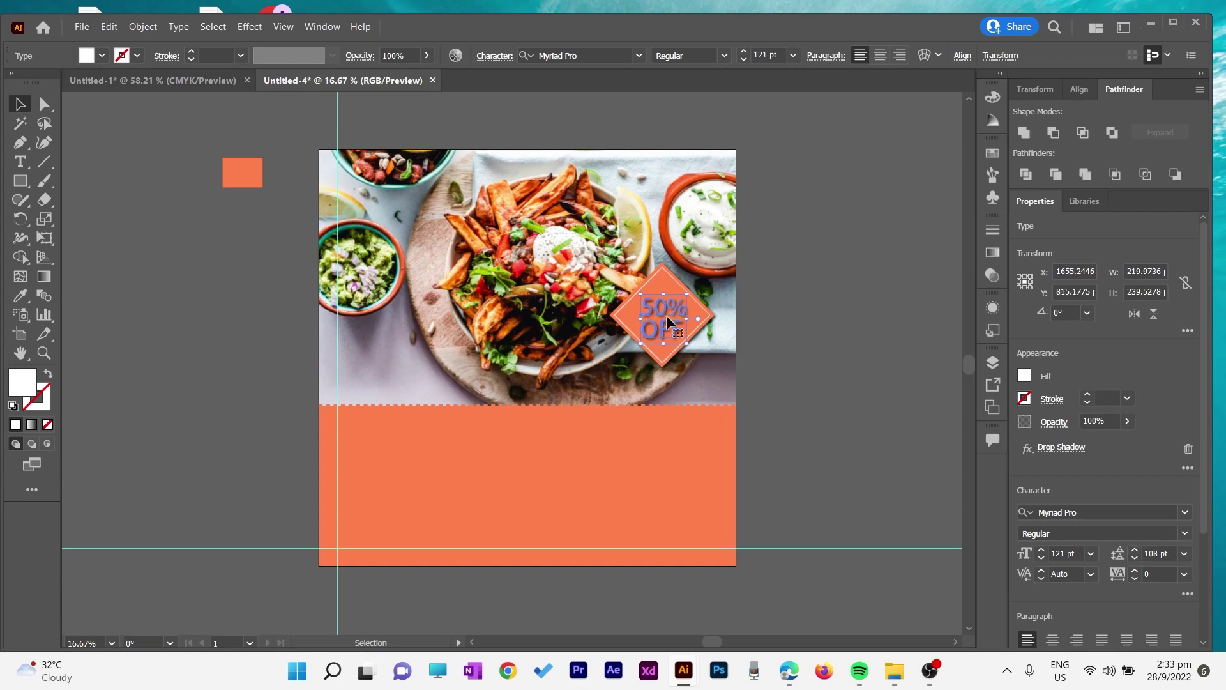
pyautogui.click(812, 343)
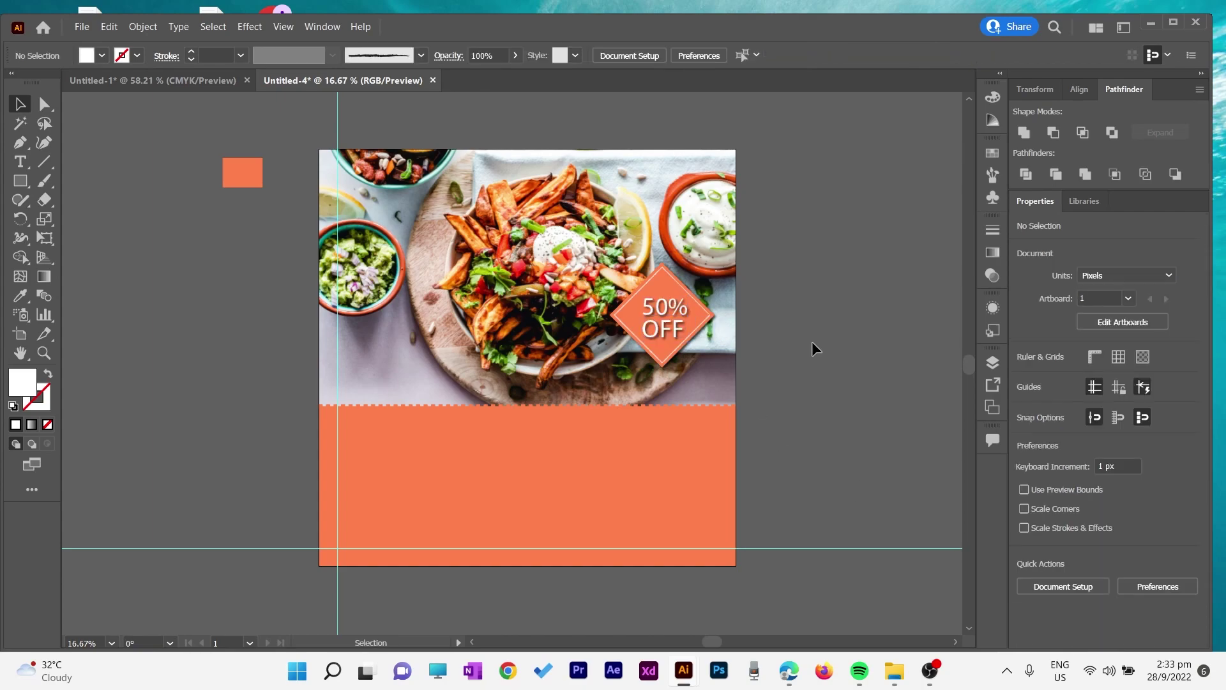
# Step: Fine-tune the 50% OFF font size and centre it in the diamond
pyautogui.click(1174, 22)
pyautogui.hotkey('ctrl', '=')
pyautogui.click(731, 262)
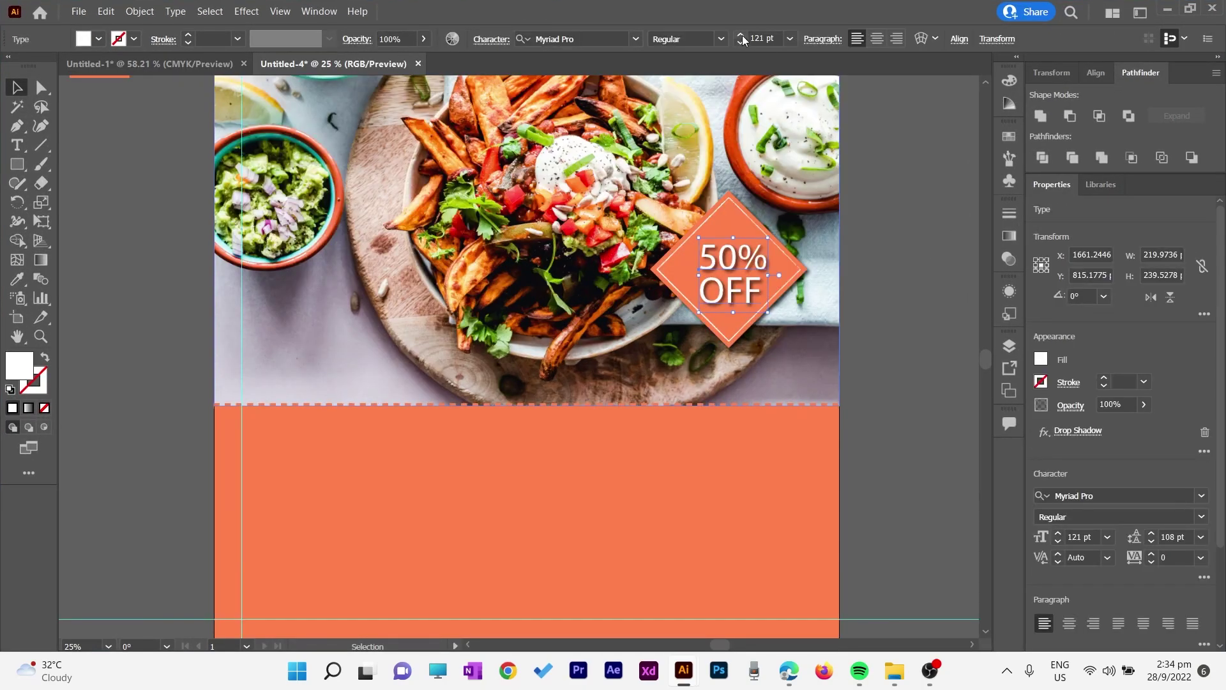
pyautogui.click(741, 35)
pyautogui.moveTo(728, 265); pyautogui.dragTo(728, 264)
pyautogui.click(740, 43)
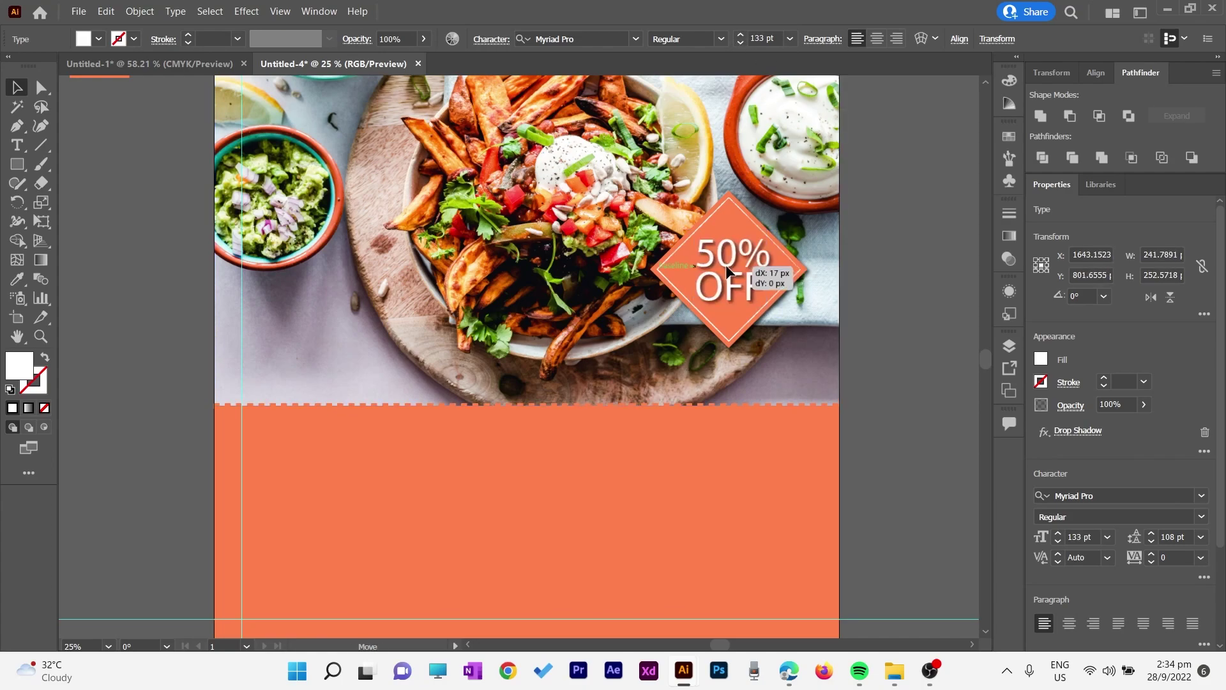
pyautogui.moveTo(725, 264); pyautogui.dragTo(724, 262)
pyautogui.click(884, 270)
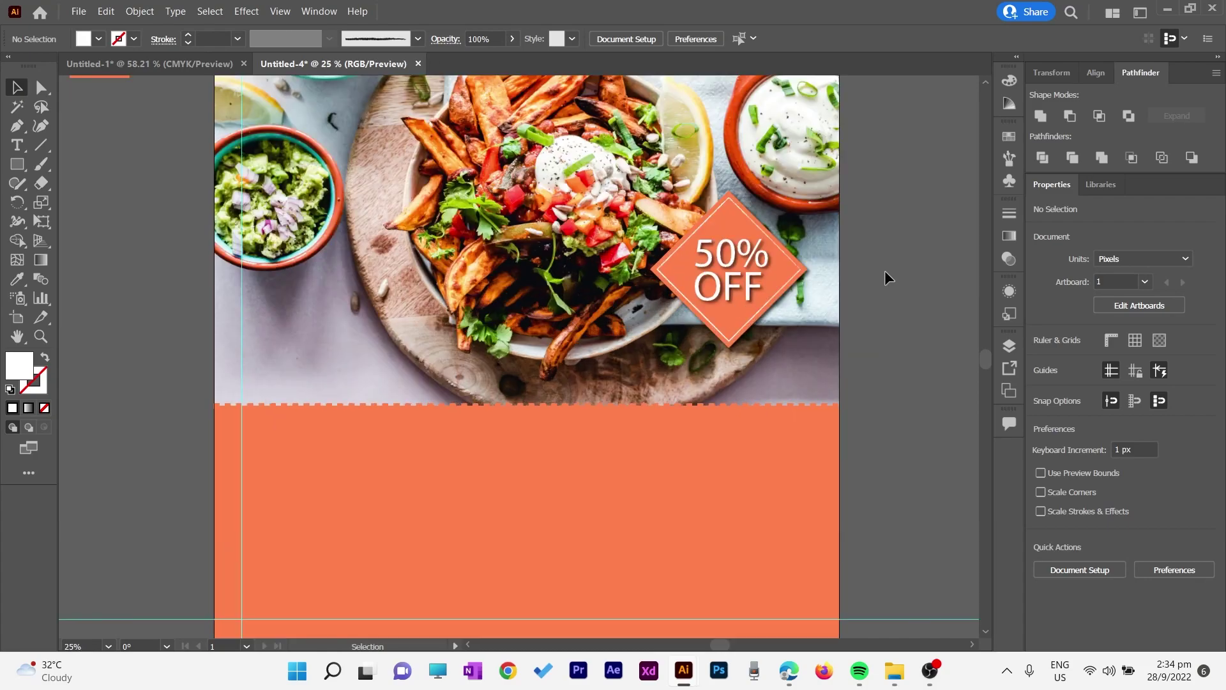
pyautogui.hotkey('ctrl', '-')
# Step: Type a two-line BEST FRIES headline beside the artboard, deleting a stray rectangle
pyautogui.press('m')
pyautogui.moveTo(317, 319); pyautogui.dragTo(171, 351)
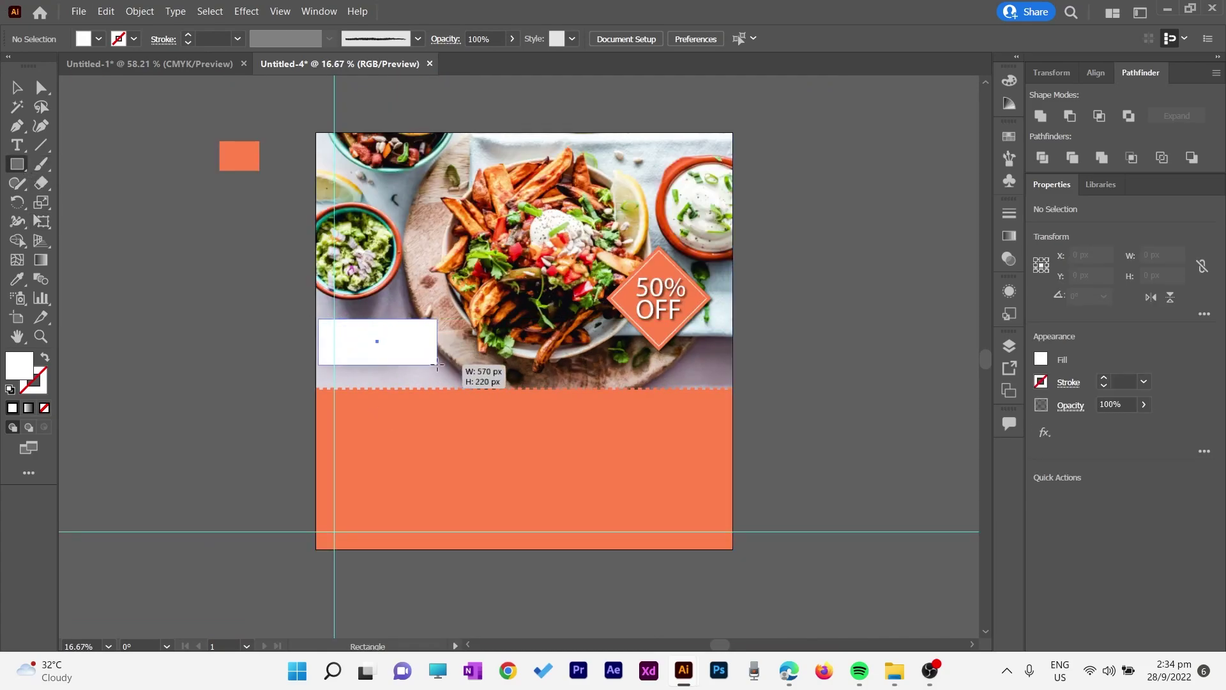
pyautogui.press('Delete')
pyautogui.press('t')
pyautogui.click(118, 278)
pyautogui.write('BEST')
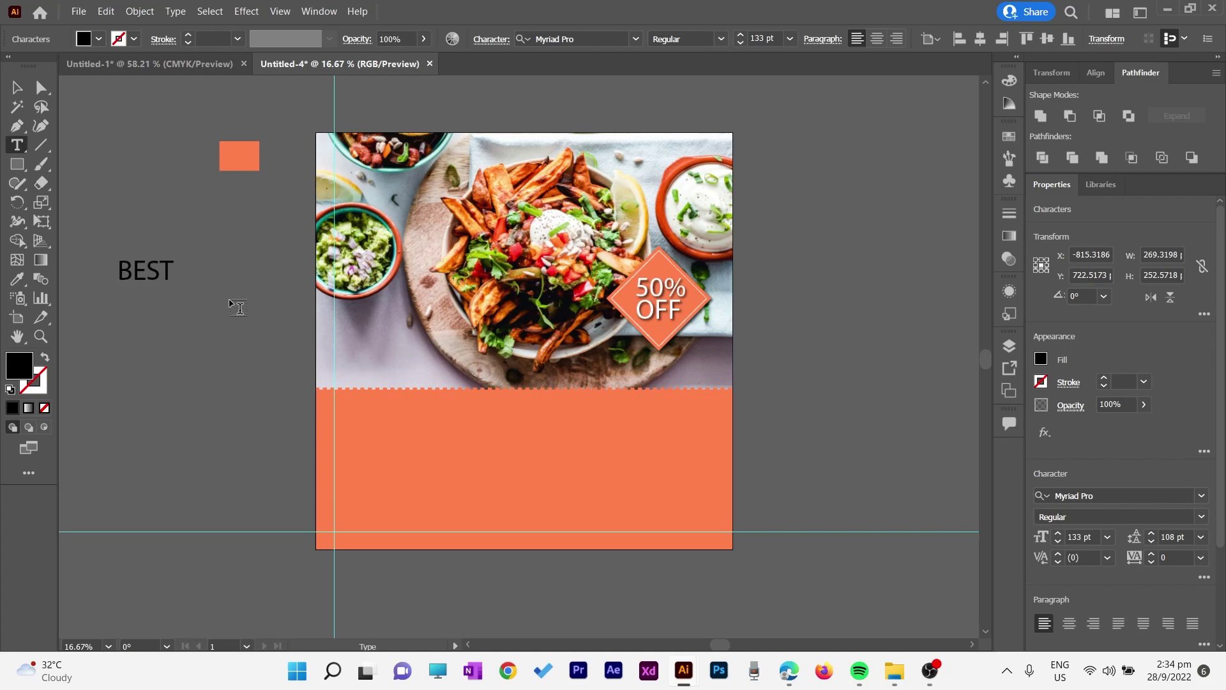
pyautogui.press('Return')
pyautogui.write('FRIES')
pyautogui.press('Escape')
# Step: Make the BEST FRIES headline white, scale it and place it at the banner's left
pyautogui.click(1042, 359)
pyautogui.click(889, 416)
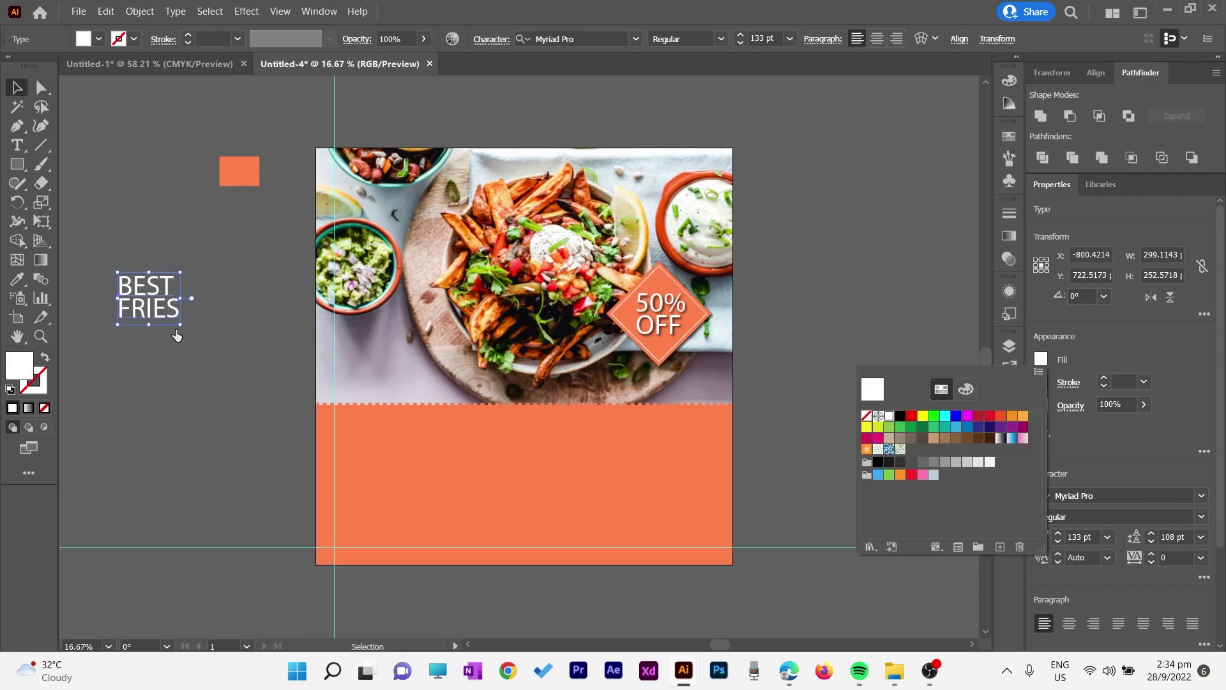
pyautogui.moveTo(181, 325)
pyautogui.mouseDown()
pyautogui.moveTo(281, 405)
pyautogui.moveTo(428, 387)
pyautogui.moveTo(427, 356)
pyautogui.mouseUp()
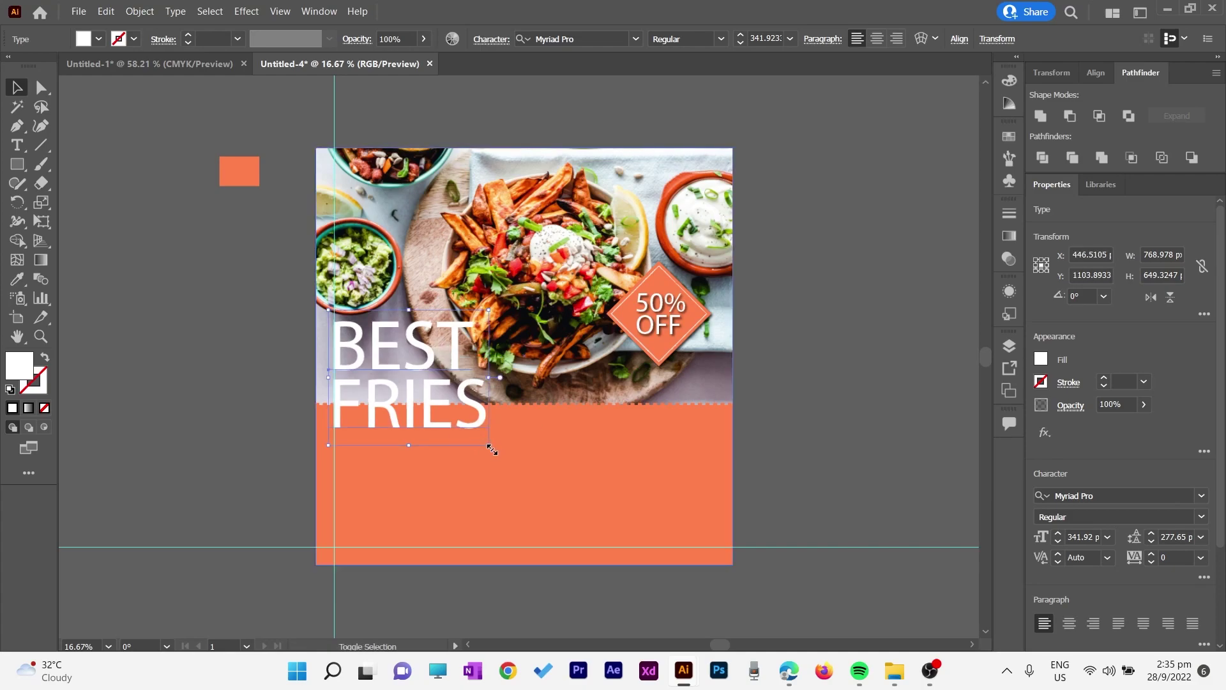
pyautogui.moveTo(487, 446)
pyautogui.mouseDown()
pyautogui.moveTo(473, 417)
pyautogui.moveTo(449, 411)
pyautogui.mouseUp()
pyautogui.moveTo(398, 349); pyautogui.dragTo(399, 349)
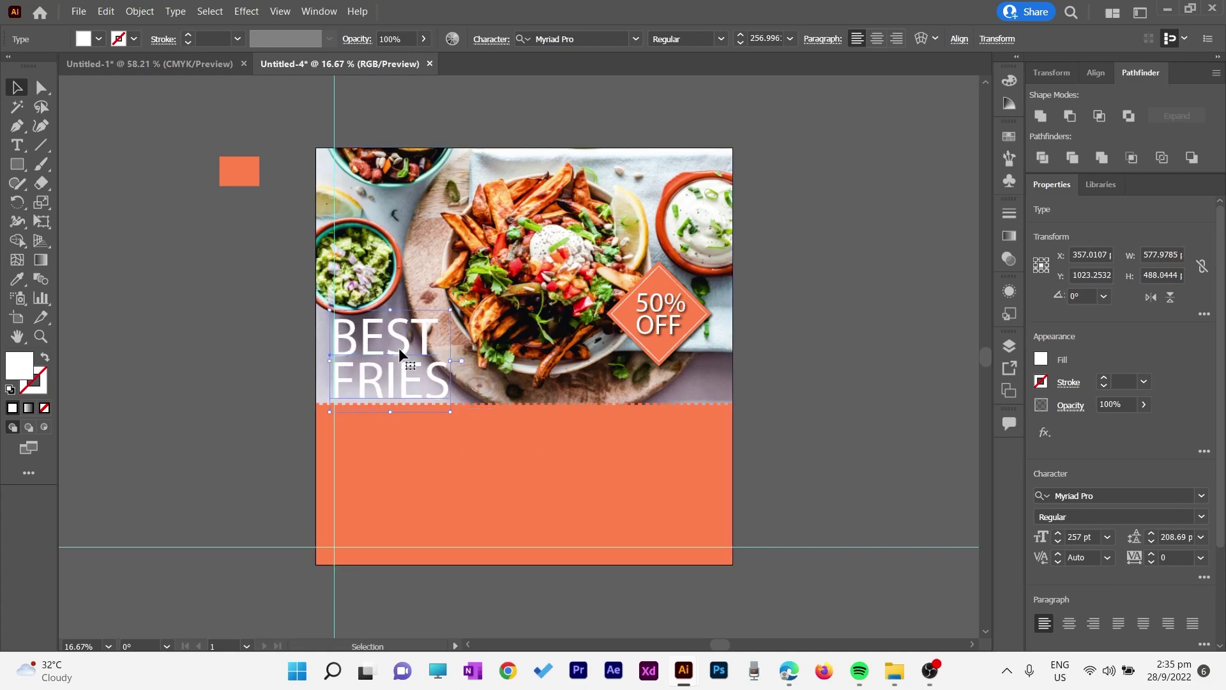
# Step: Apply the Algerian font to the BEST FRIES headline
pyautogui.click(636, 39)
pyautogui.click(576, 148)
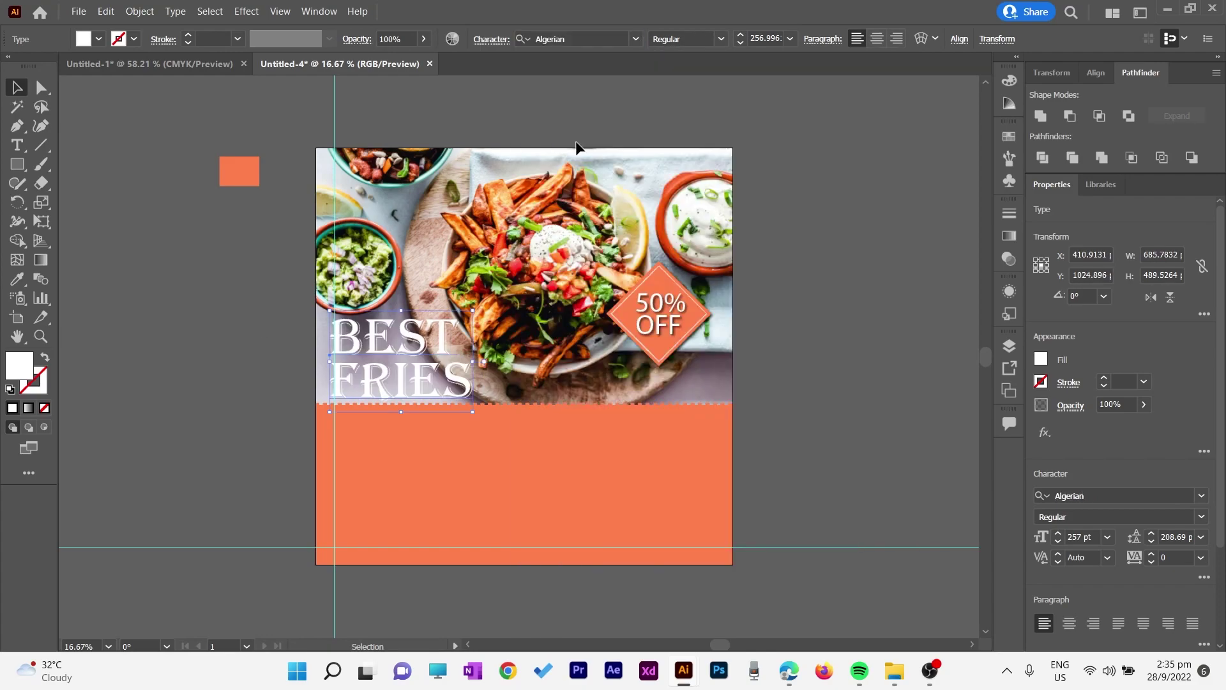
pyautogui.click(60, 152)
# Step: Draw an orange rounded-corner tag over BEST and send it behind the headline
pyautogui.click(17, 164)
pyautogui.moveTo(316, 312)
pyautogui.mouseDown()
pyautogui.moveTo(457, 359)
pyautogui.moveTo(438, 340)
pyautogui.moveTo(407, 339)
pyautogui.moveTo(420, 391)
pyautogui.mouseUp()
pyautogui.press('i')
pyautogui.click(239, 172)
pyautogui.press('a')
pyautogui.doubleClick(447, 323)
pyautogui.press('Escape')
pyautogui.hotkey('ctrl', '[')
pyautogui.click(394, 340)
# Step: Reduce the BEST FRIES headline font size to 224 pt
pyautogui.click(421, 391)
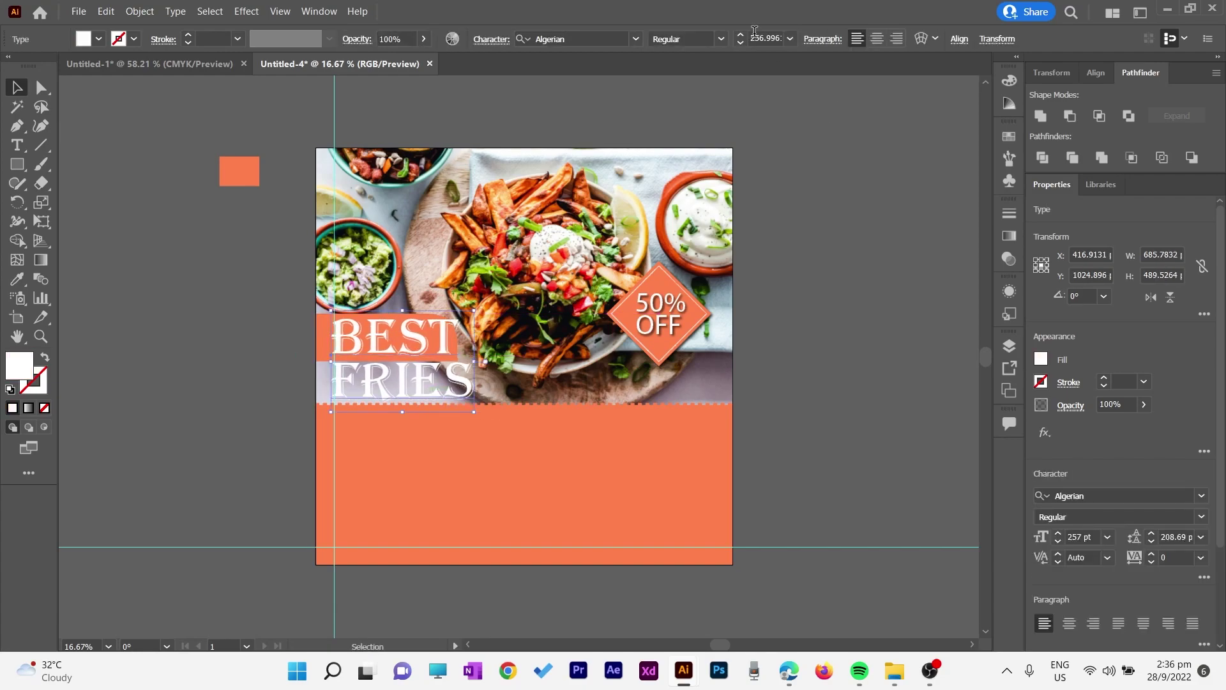
pyautogui.click(742, 45)
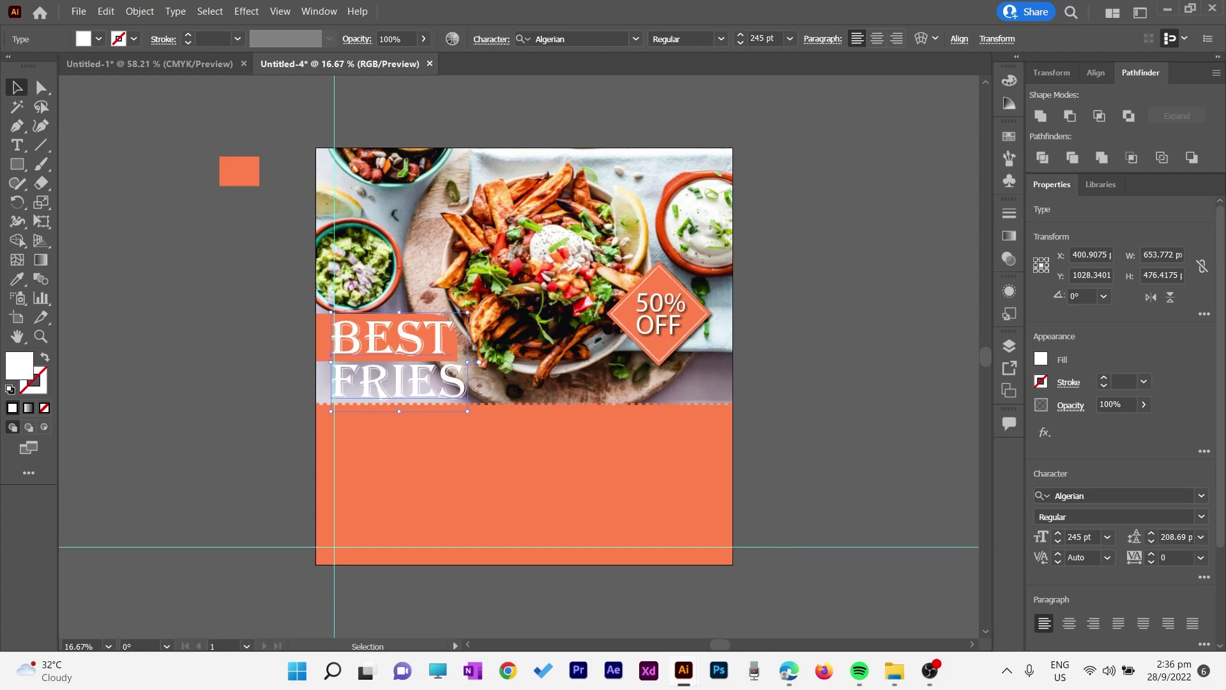
pyautogui.click(742, 44)
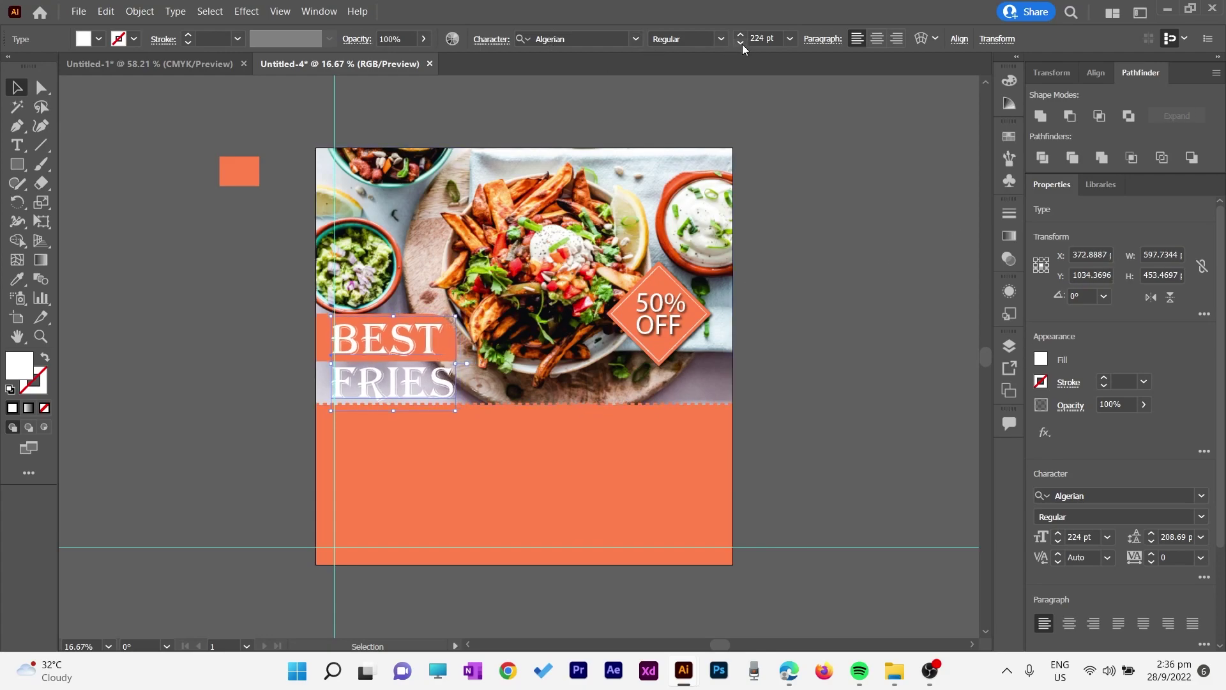
pyautogui.click(409, 219)
pyautogui.hotkey('ctrl', '=')
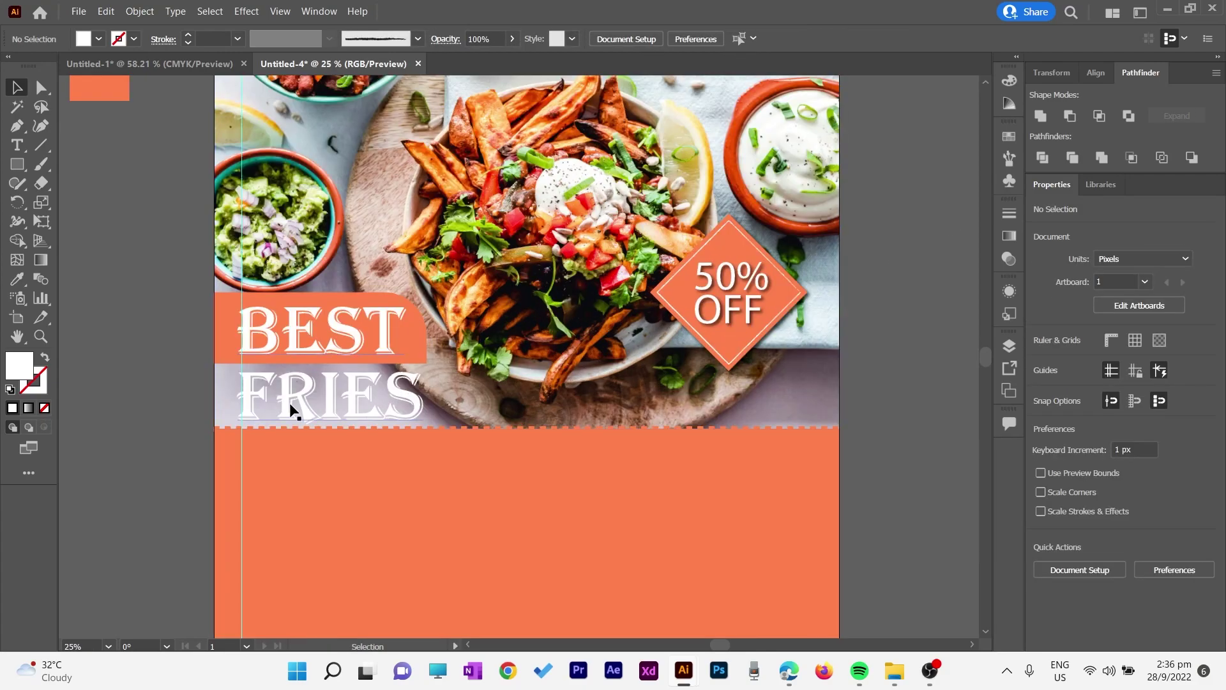
pyautogui.doubleClick(406, 396)
# Step: Make the word FRIES black
pyautogui.moveTo(423, 397); pyautogui.dragTo(238, 397)
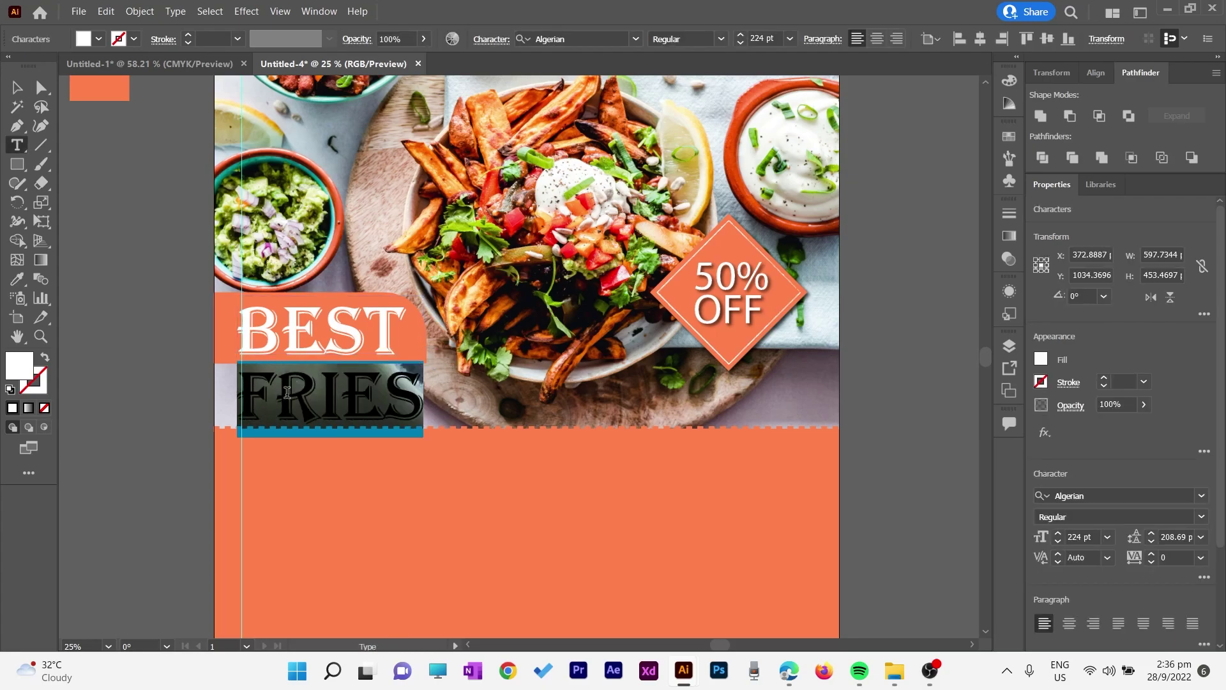
pyautogui.click(1041, 359)
pyautogui.click(900, 416)
pyautogui.press('Escape')
# Step: Frame BEST with a no-fill copy of the tag stroked with the Cat's Tongue 3.00 brush
pyautogui.click(223, 297)
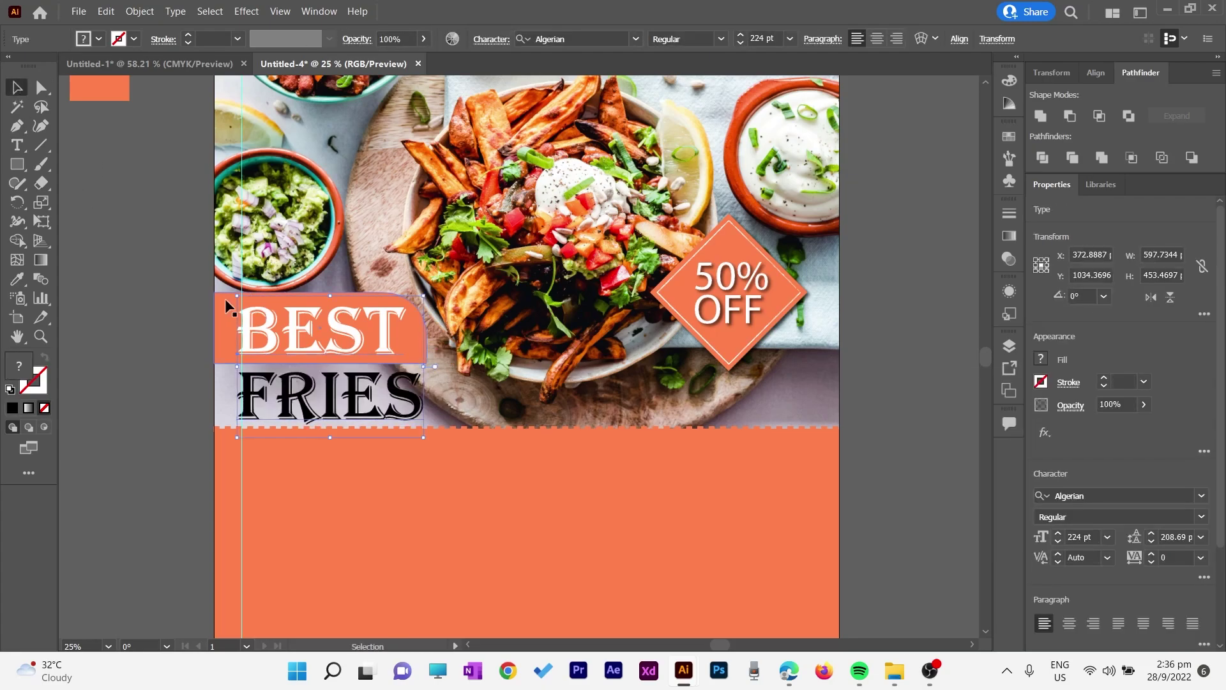
pyautogui.moveTo(216, 293); pyautogui.dragTo(219, 301)
pyautogui.click(11, 388)
pyautogui.click(12, 407)
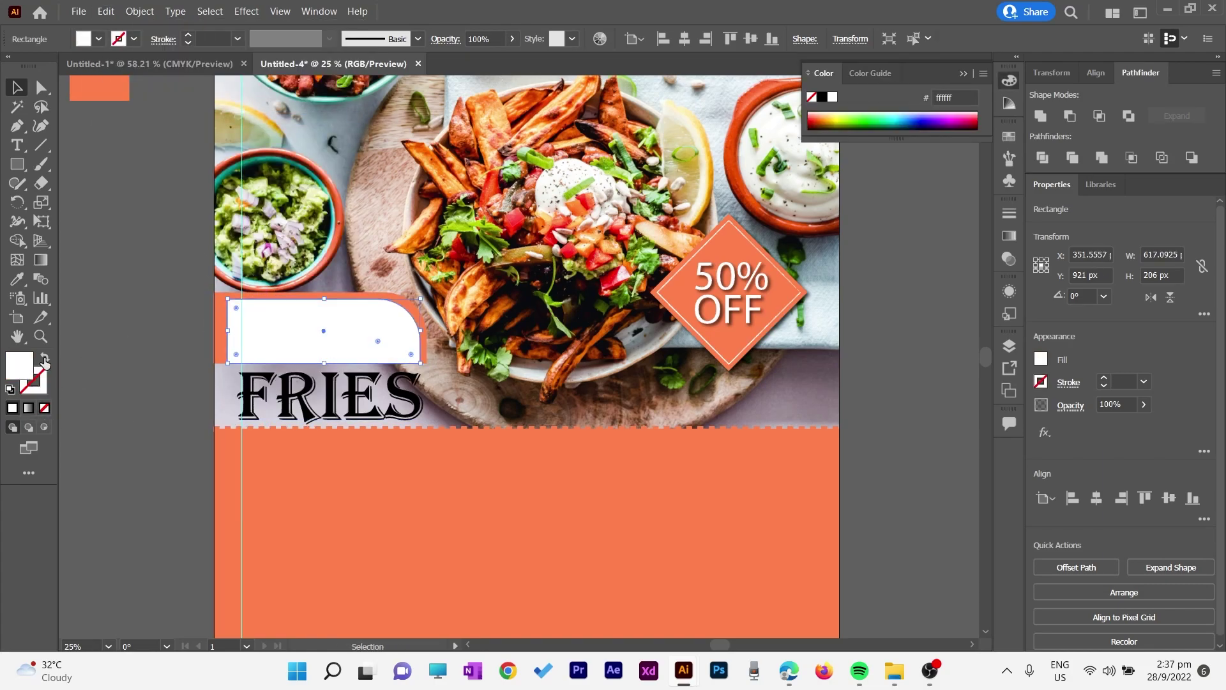
pyautogui.click(812, 97)
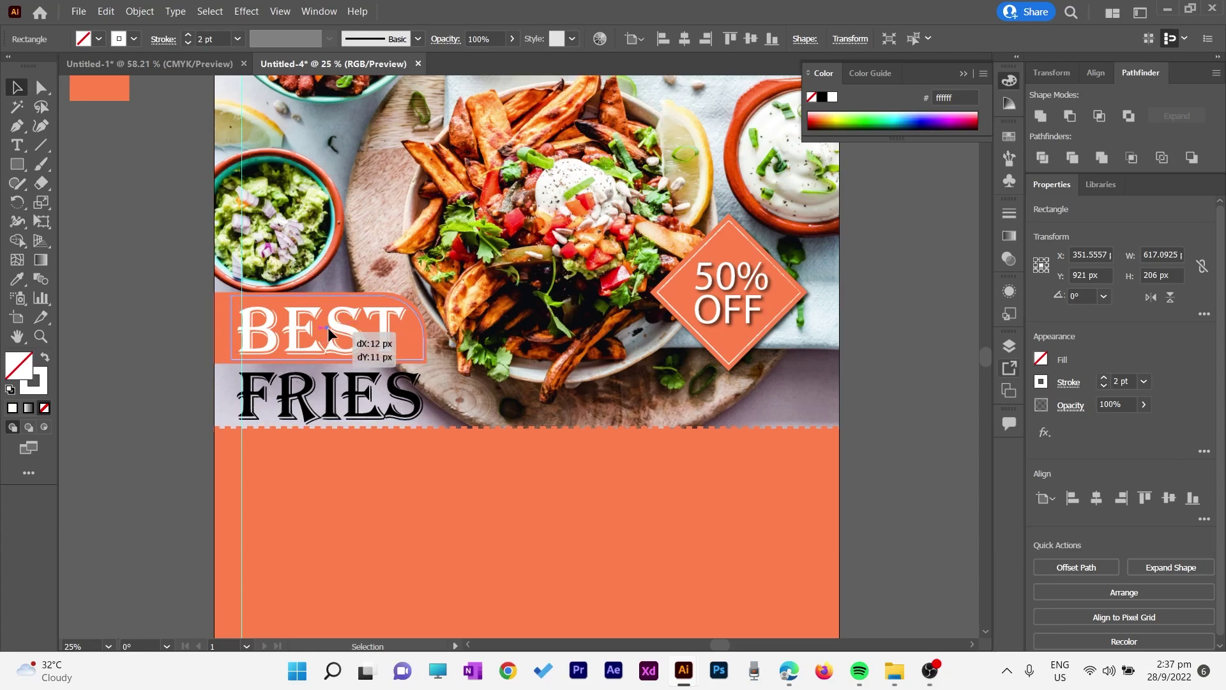
pyautogui.moveTo(323, 331); pyautogui.dragTo(326, 329)
pyautogui.click(418, 38)
pyautogui.click(378, 164)
pyautogui.press('Escape')
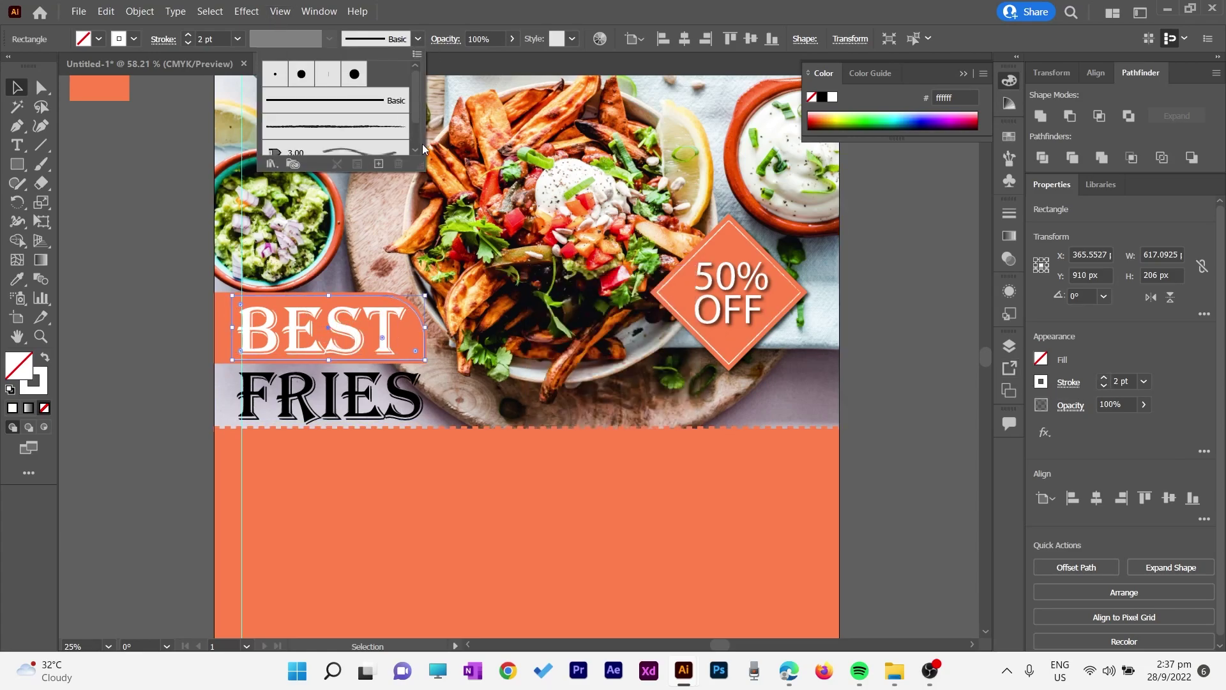
pyautogui.click(376, 135)
pyautogui.click(232, 328)
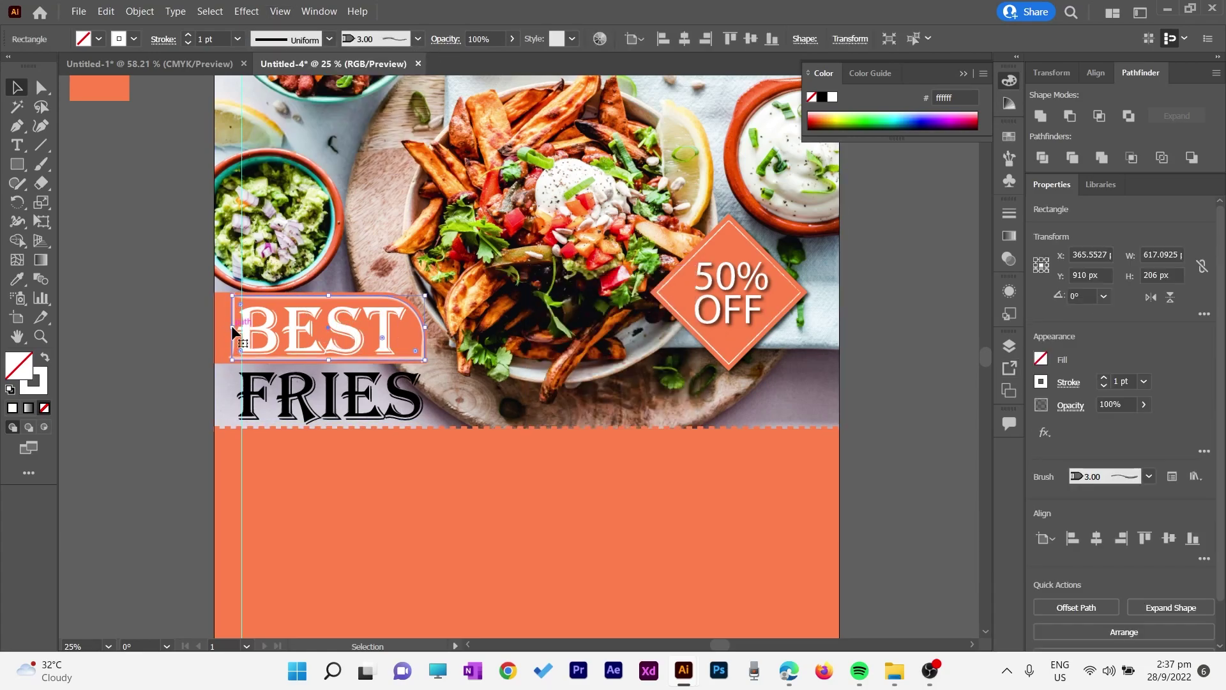
pyautogui.moveTo(232, 326); pyautogui.dragTo(217, 326)
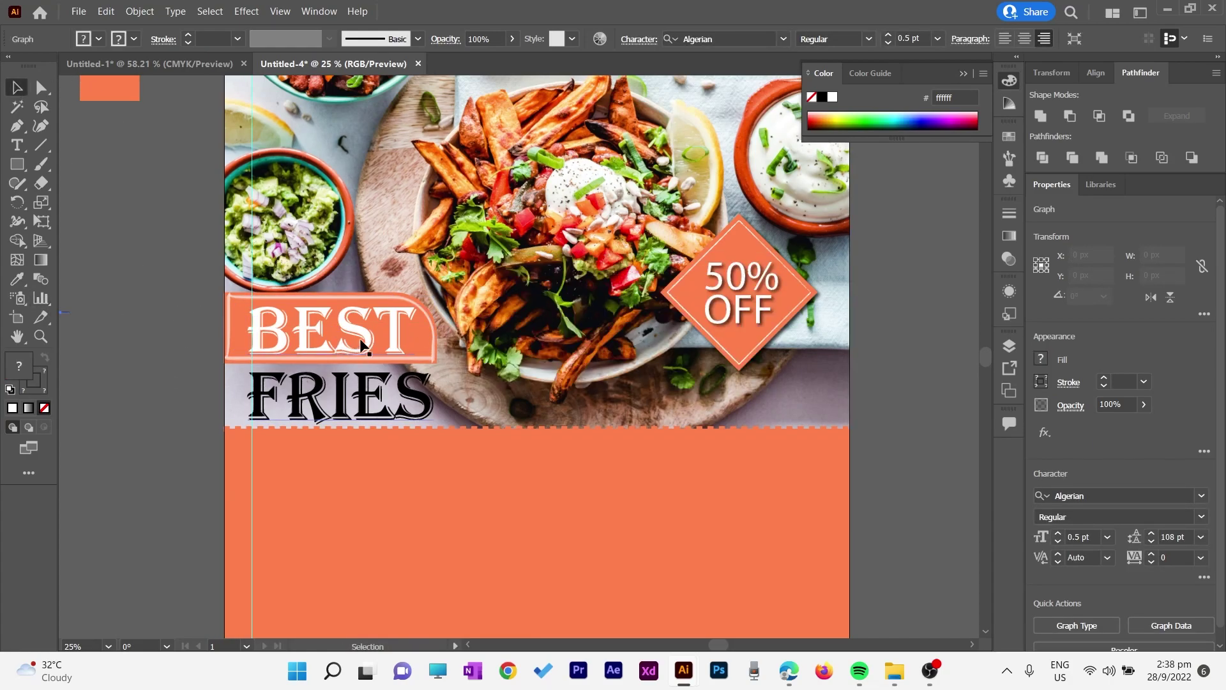
# Step: Reduce the BEST FRIES headline font size slightly
pyautogui.click(362, 345)
pyautogui.click(741, 43)
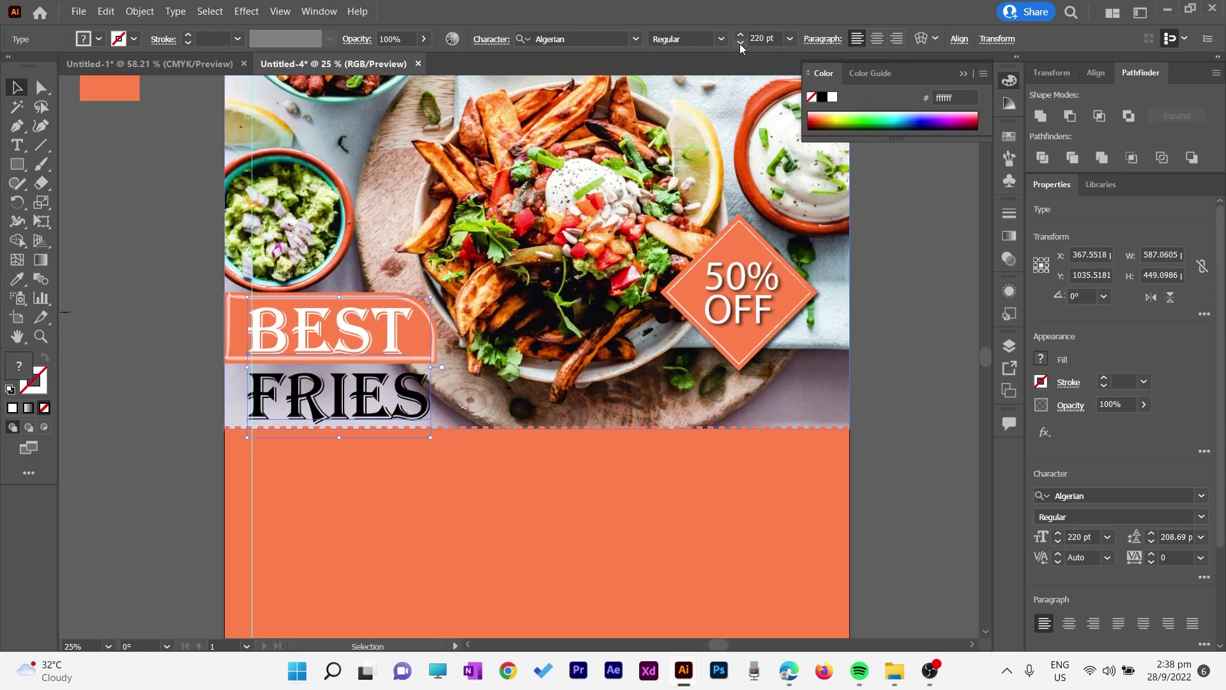
pyautogui.click(741, 43)
pyautogui.click(741, 44)
# Step: Move the body text onto the banner and bring it to the front
pyautogui.click(910, 275)
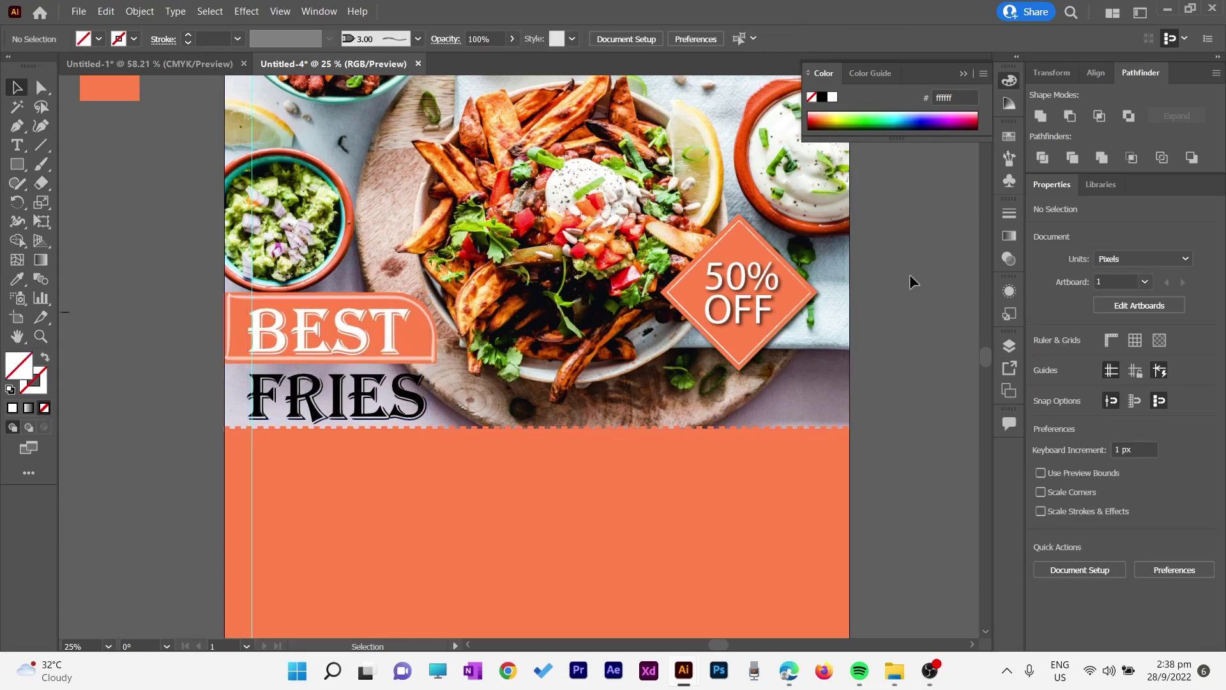
pyautogui.click(964, 73)
pyautogui.scroll(-3, 903, 197)
pyautogui.scroll(-1, 904, 196)
pyautogui.scroll(-10, 903, 197)
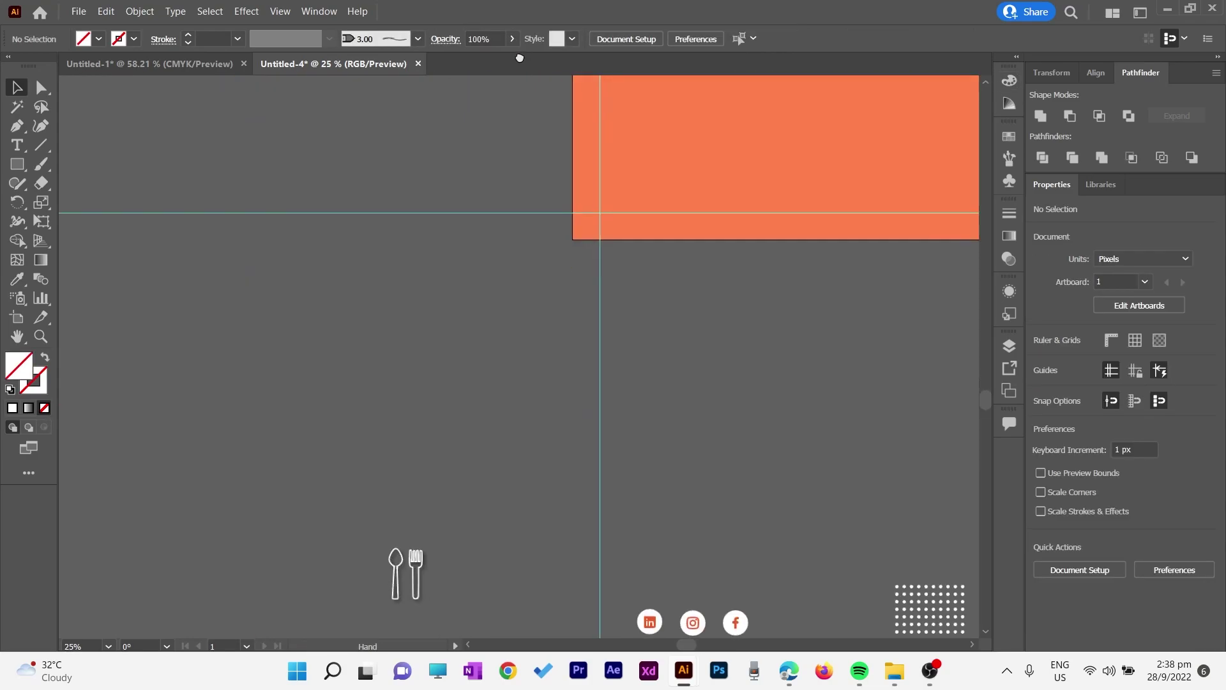
pyautogui.moveTo(192, 594); pyautogui.dragTo(143, 362)
pyautogui.rightClick(143, 362)
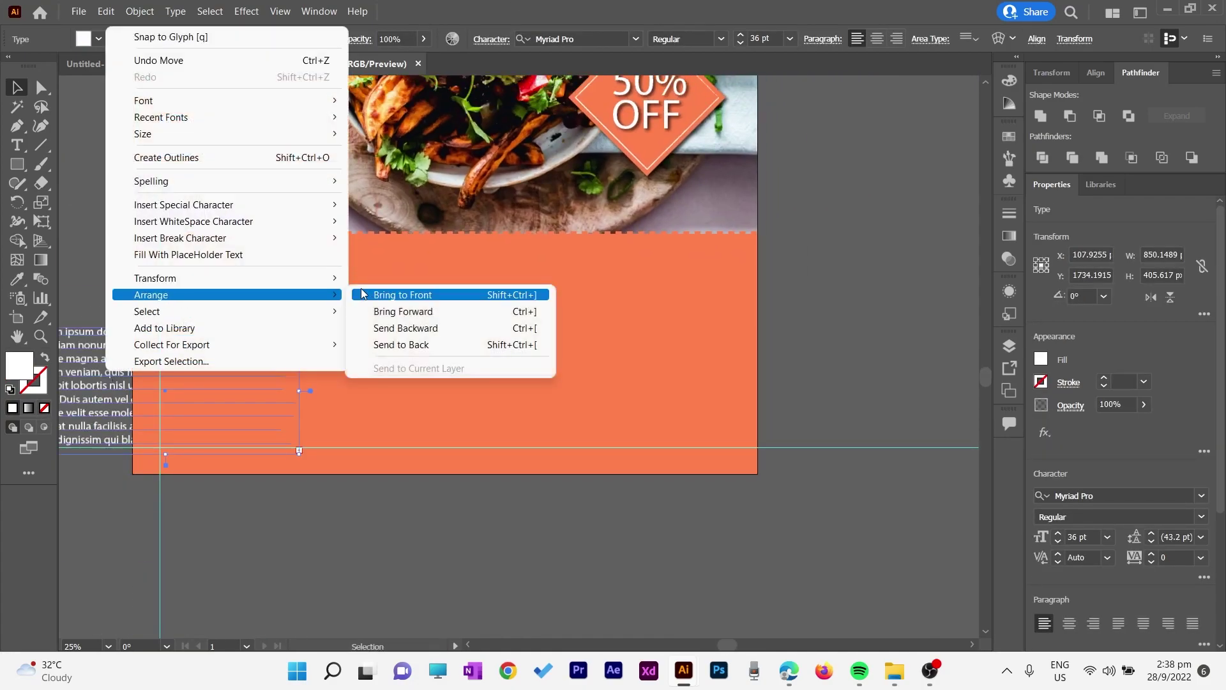
pyautogui.click(409, 295)
pyautogui.moveTo(201, 304); pyautogui.dragTo(492, 311)
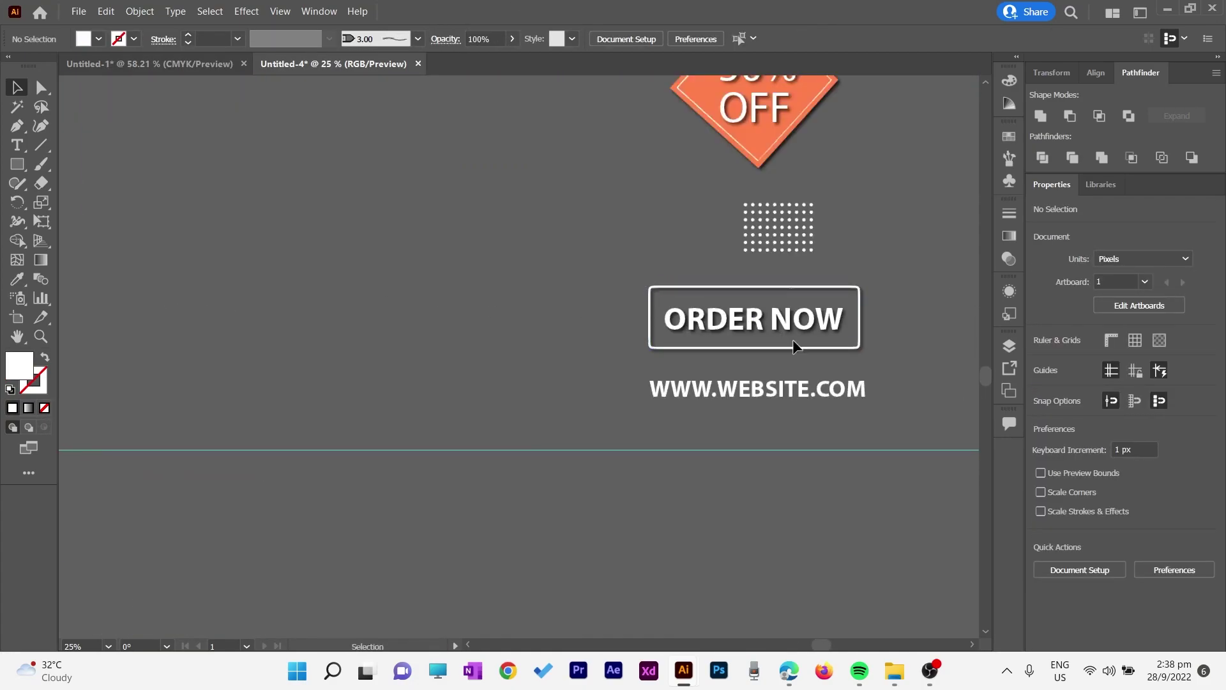
pyautogui.moveTo(779, 233); pyautogui.dragTo(319, 228)
pyautogui.keyDown('shift'); pyautogui.click(846, 244); pyautogui.keyUp('shift')
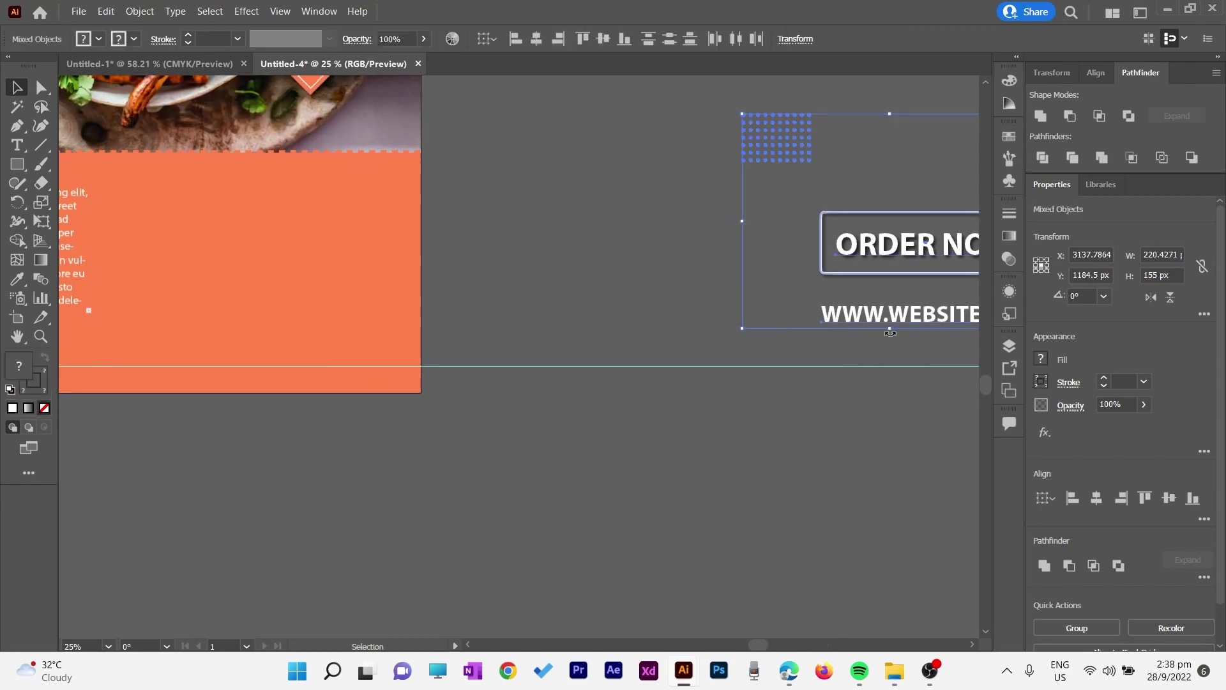
pyautogui.moveTo(846, 244)
pyautogui.mouseDown()
pyautogui.moveTo(533, 240)
pyautogui.moveTo(869, 361)
pyautogui.moveTo(521, 352)
pyautogui.mouseUp()
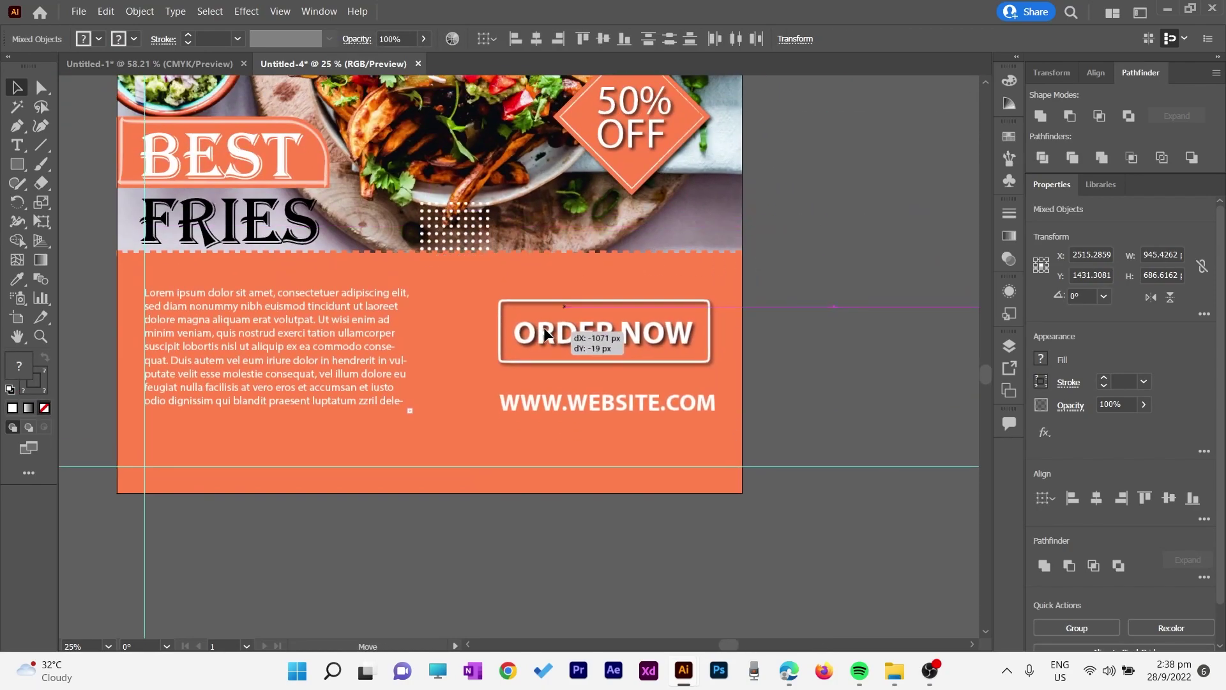
pyautogui.click(463, 236)
pyautogui.moveTo(463, 237)
pyautogui.mouseDown()
pyautogui.moveTo(735, 200)
pyautogui.moveTo(730, 178)
pyautogui.mouseUp()
pyautogui.moveTo(599, 401)
pyautogui.mouseDown()
pyautogui.moveTo(589, 380)
pyautogui.moveTo(601, 381)
pyautogui.moveTo(580, 387)
pyautogui.mouseUp()
pyautogui.click(720, 38)
pyautogui.click(714, 60)
pyautogui.click(895, 375)
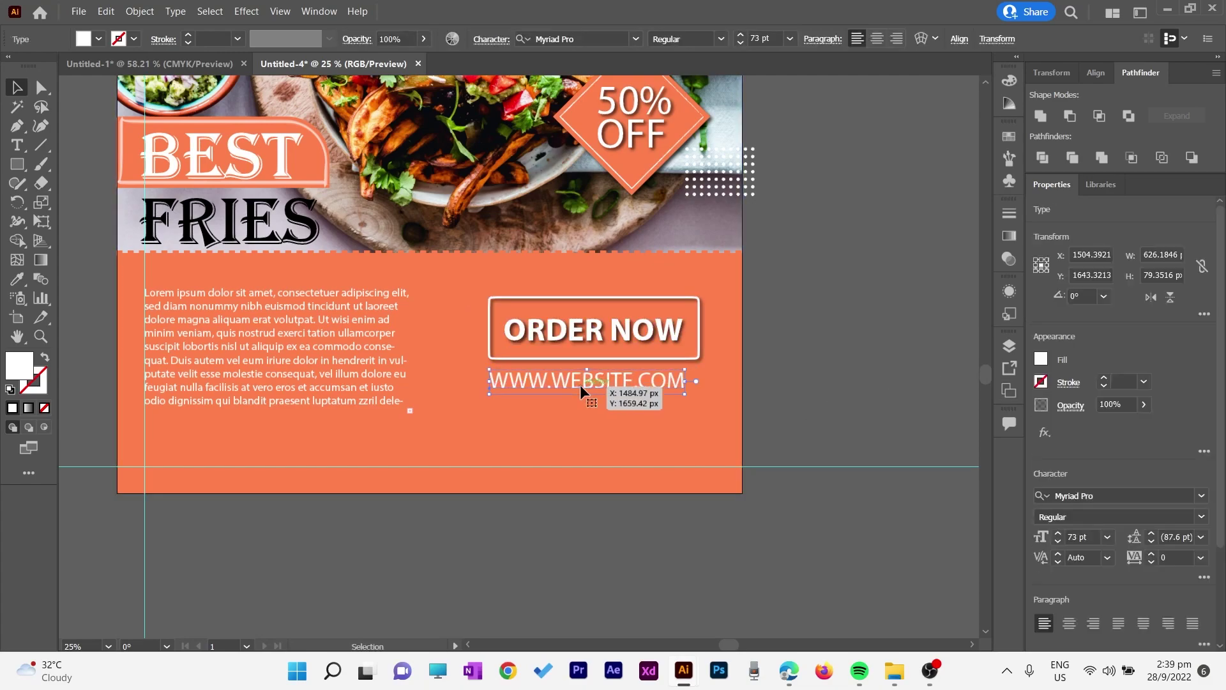
pyautogui.click(1200, 558)
pyautogui.click(1175, 504)
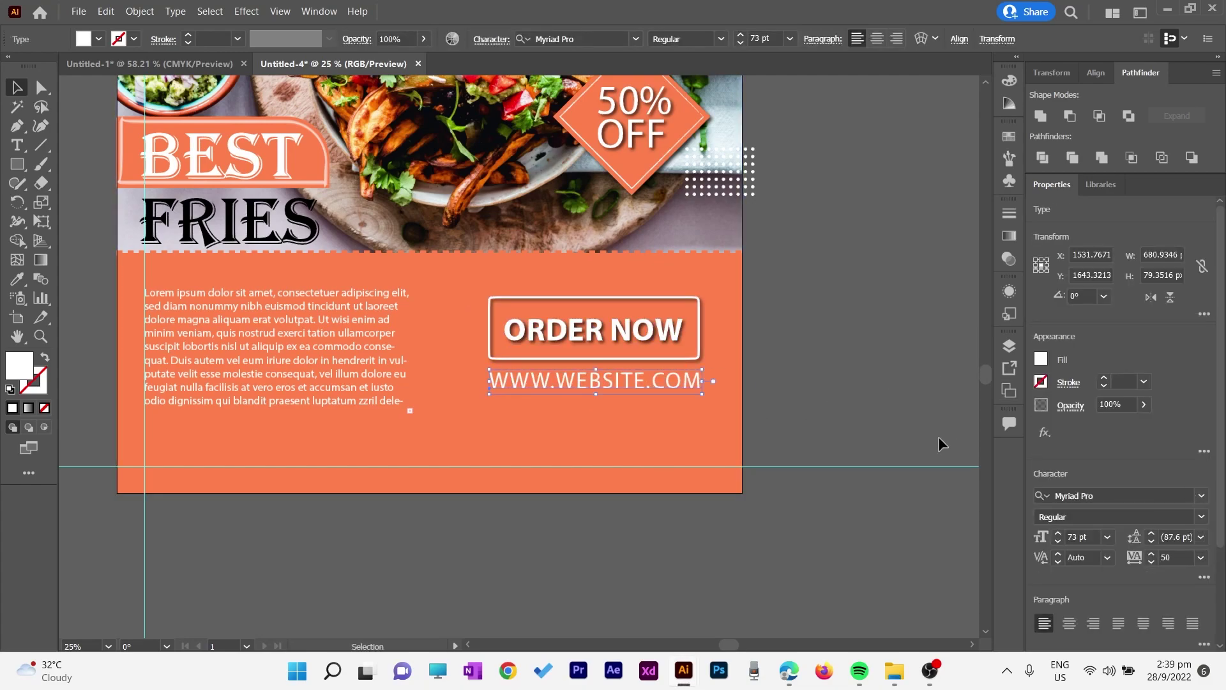
pyautogui.moveTo(700, 385); pyautogui.dragTo(700, 384)
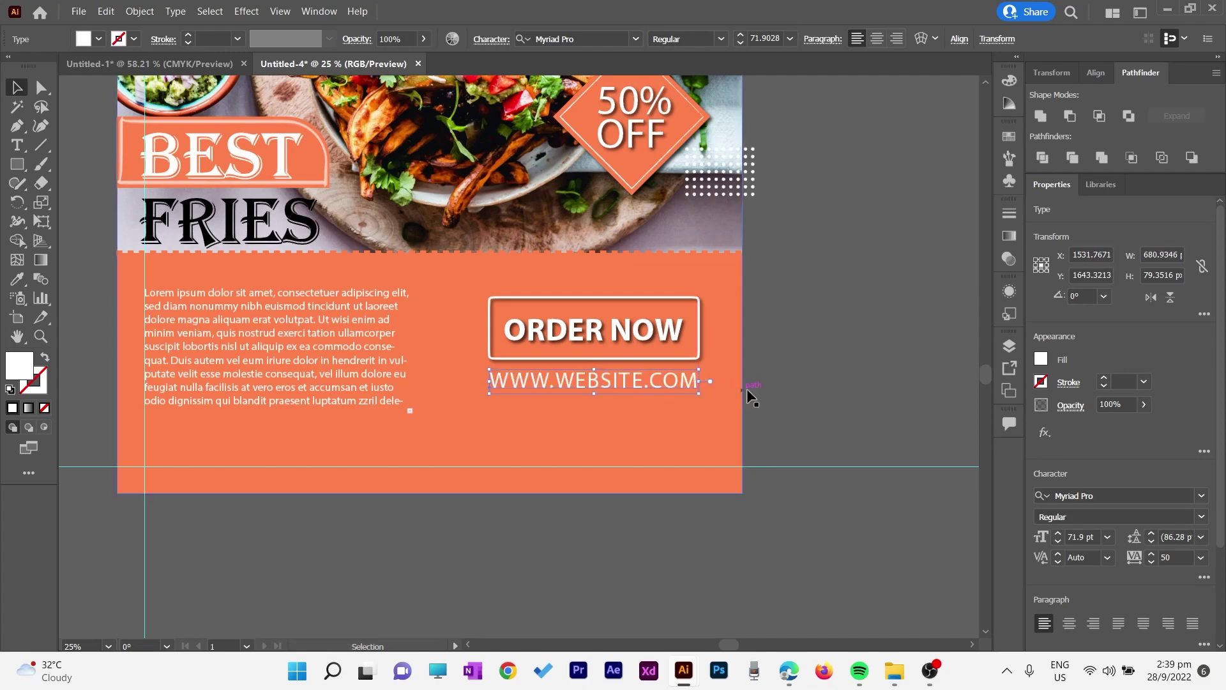
pyautogui.click(791, 385)
pyautogui.scroll(-3, 791, 385)
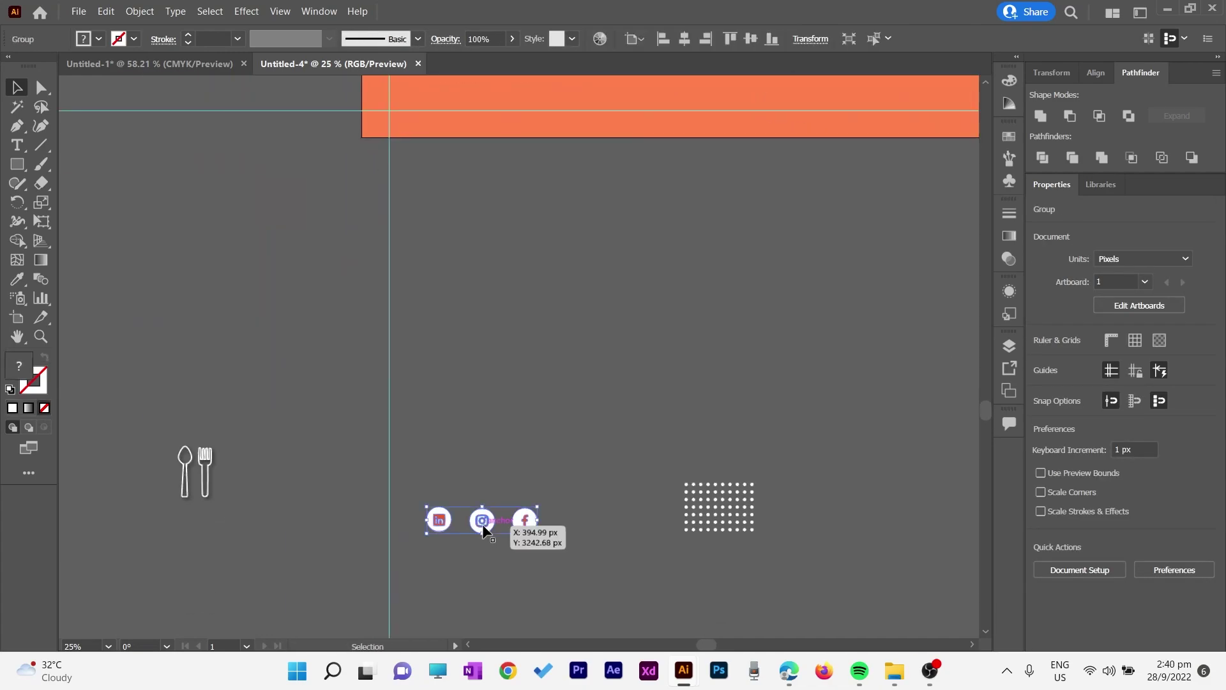
# Step: Position the LinkedIn, Instagram and Facebook icons at the orange panel's bottom-left
pyautogui.moveTo(481, 524)
pyautogui.mouseDown()
pyautogui.moveTo(488, 305)
pyautogui.moveTo(509, 316)
pyautogui.mouseUp()
pyautogui.rightClick(508, 315)
pyautogui.moveTo(719, 613); pyautogui.dragTo(727, 341)
pyautogui.rightClick(732, 336)
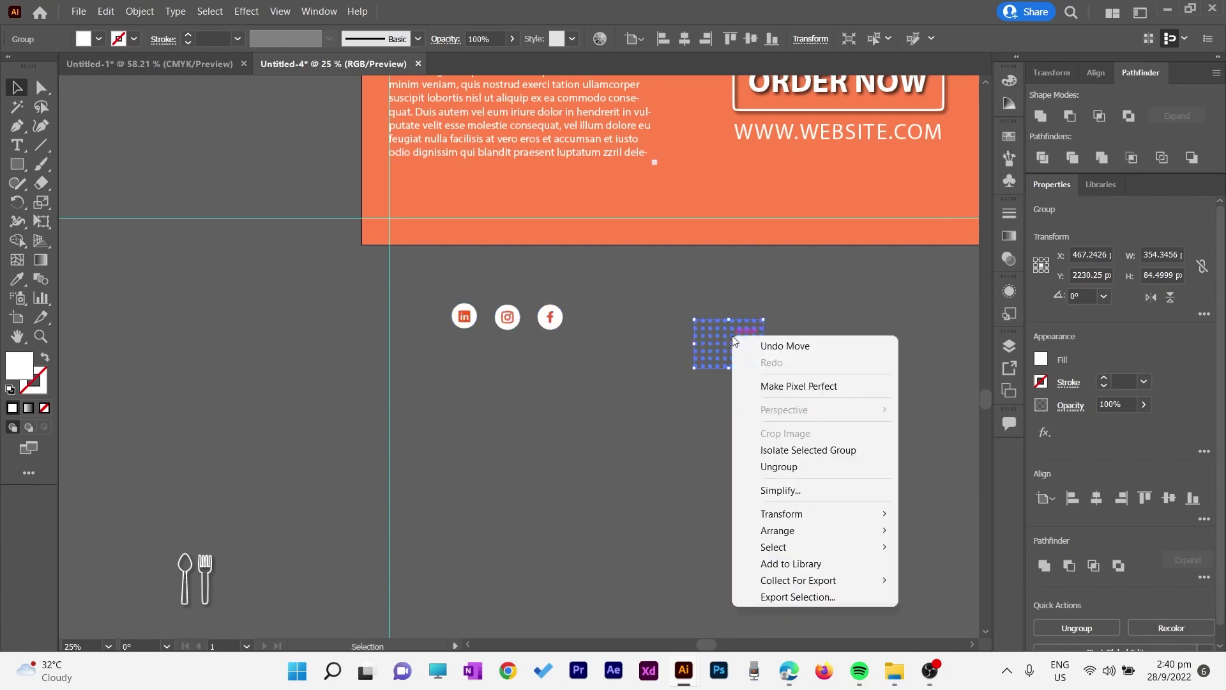
pyautogui.press('Escape')
pyautogui.moveTo(741, 496); pyautogui.dragTo(468, 638)
pyautogui.moveTo(234, 460); pyautogui.dragTo(171, 348)
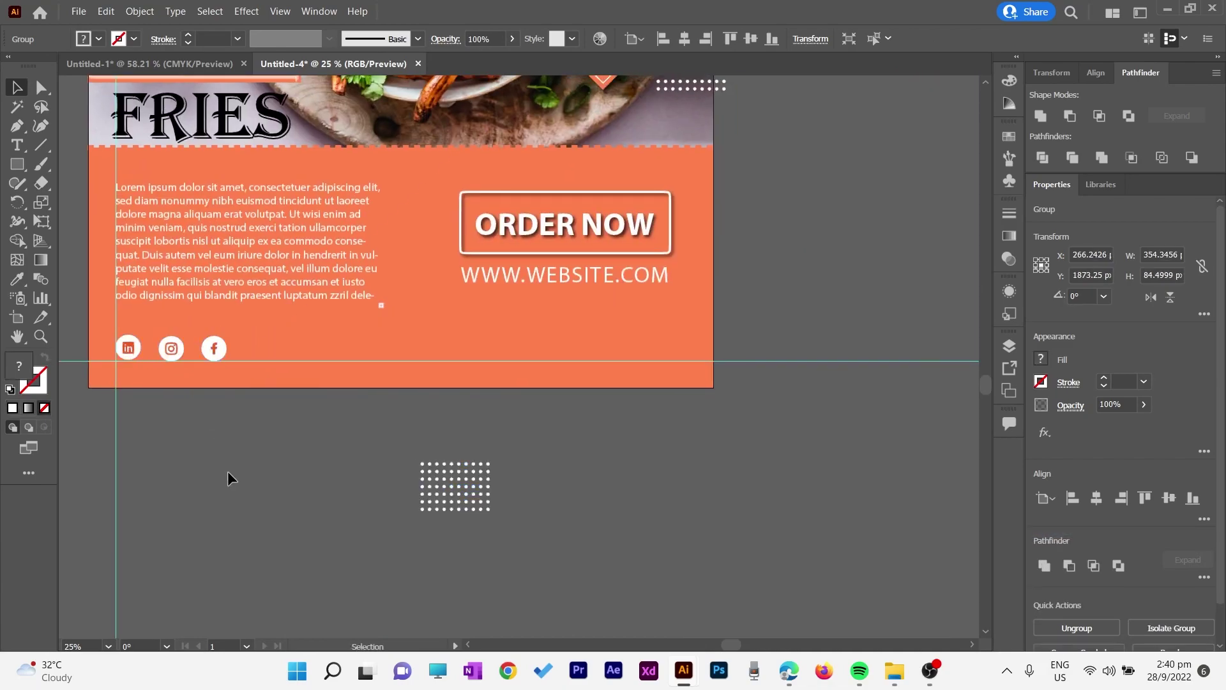
# Step: Move the dot pattern onto the banner and add a second copy at its lower right
pyautogui.moveTo(475, 479)
pyautogui.mouseDown()
pyautogui.moveTo(529, 341)
pyautogui.moveTo(691, 367)
pyautogui.moveTo(404, 375)
pyautogui.moveTo(416, 375)
pyautogui.mouseUp()
pyautogui.click(790, 351)
pyautogui.scroll(3, 435, 465)
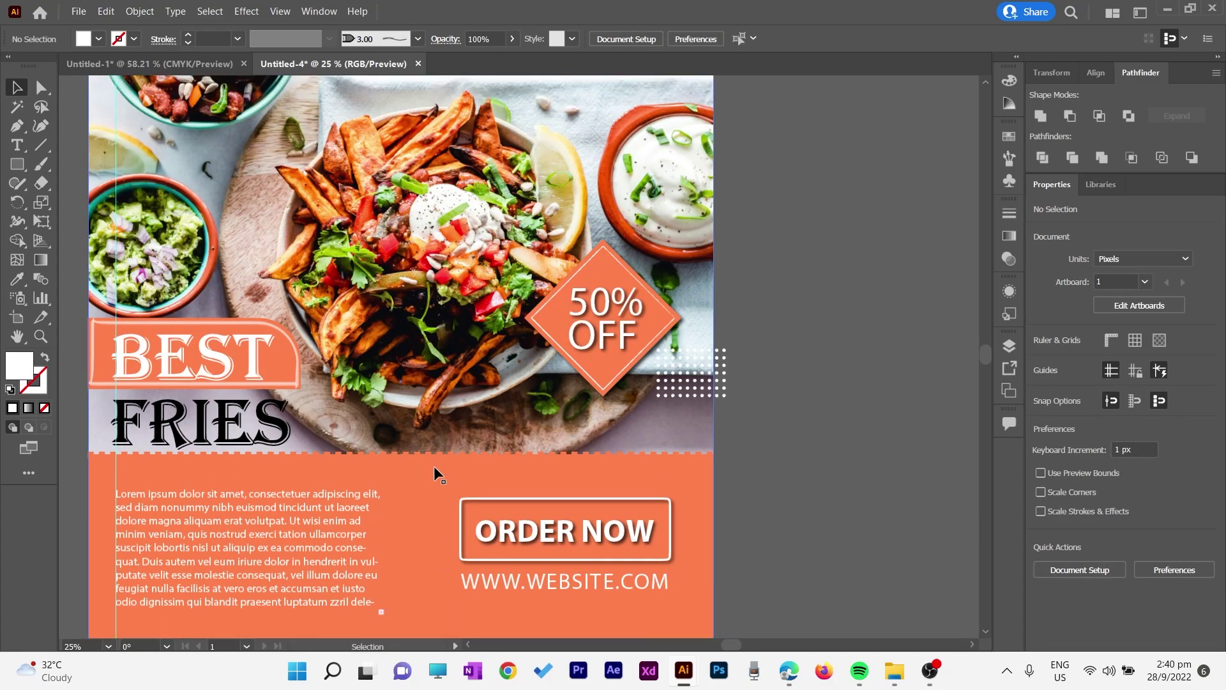
pyautogui.moveTo(432, 471)
pyautogui.mouseDown()
pyautogui.moveTo(811, 283)
pyautogui.moveTo(930, 13)
pyautogui.mouseUp()
# Step: Draw a rectangle at the banner's top-left corner filled with the banner's orange
pyautogui.moveTo(262, 140)
pyautogui.mouseDown()
pyautogui.moveTo(118, 534)
pyautogui.moveTo(159, 146)
pyautogui.mouseUp()
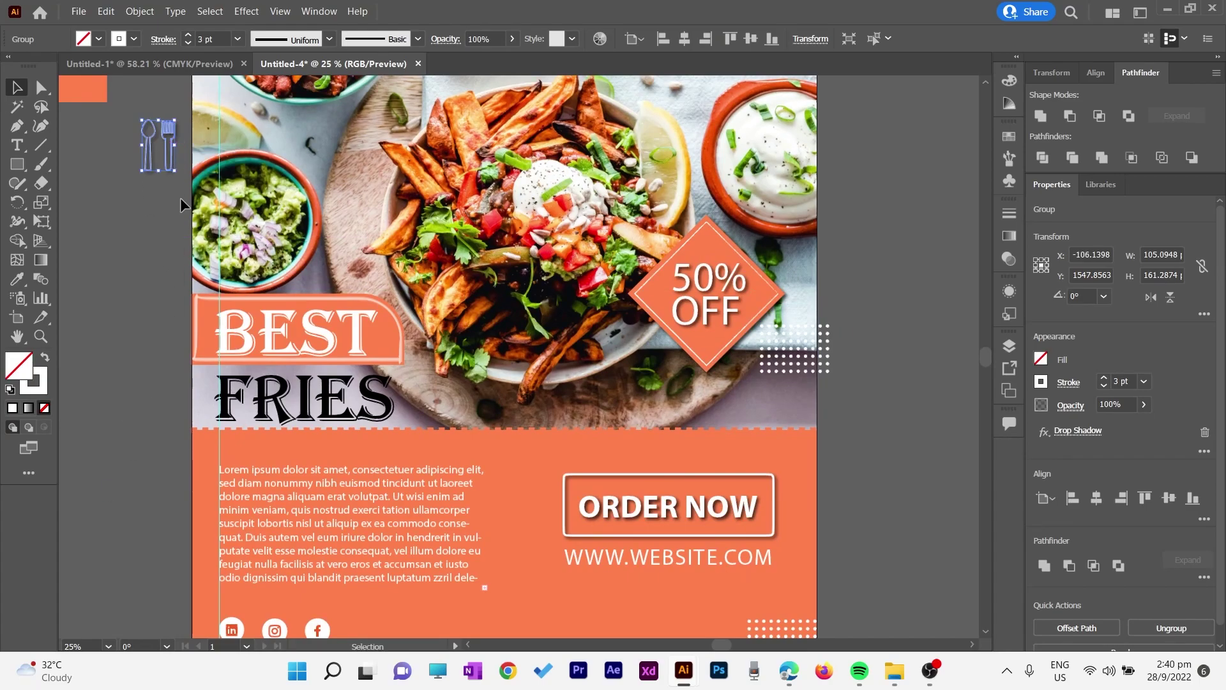
pyautogui.moveTo(151, 33)
pyautogui.mouseDown()
pyautogui.moveTo(123, 242)
pyautogui.moveTo(229, 138)
pyautogui.mouseUp()
pyautogui.press('m')
pyautogui.moveTo(299, 152); pyautogui.dragTo(368, 243)
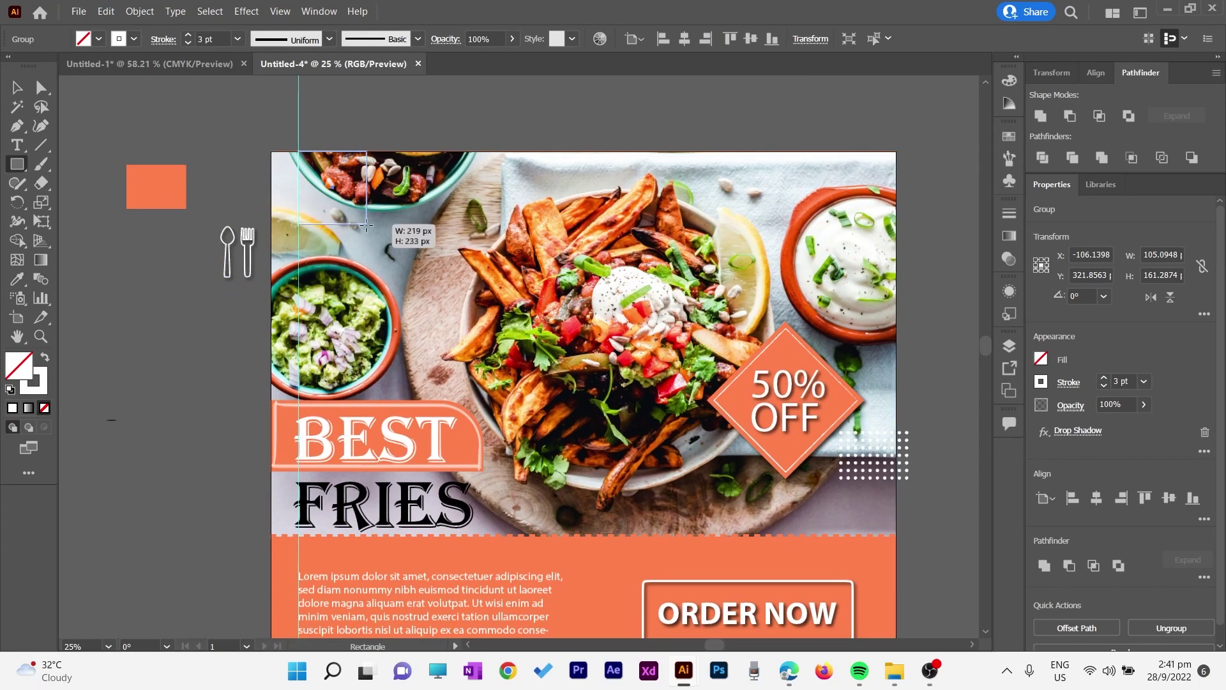
pyautogui.click(10, 389)
pyautogui.press('i')
pyautogui.click(141, 201)
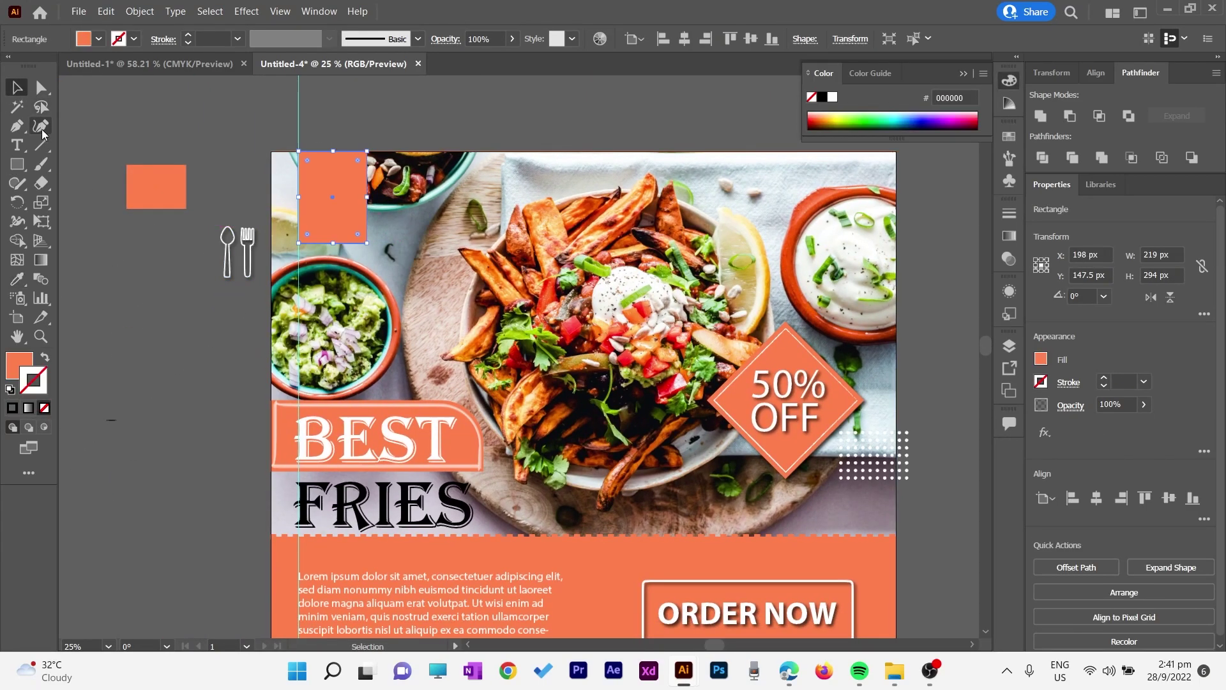
# Step: Add a bottom-edge anchor and pull it up to notch the ribbon
pyautogui.click(332, 243)
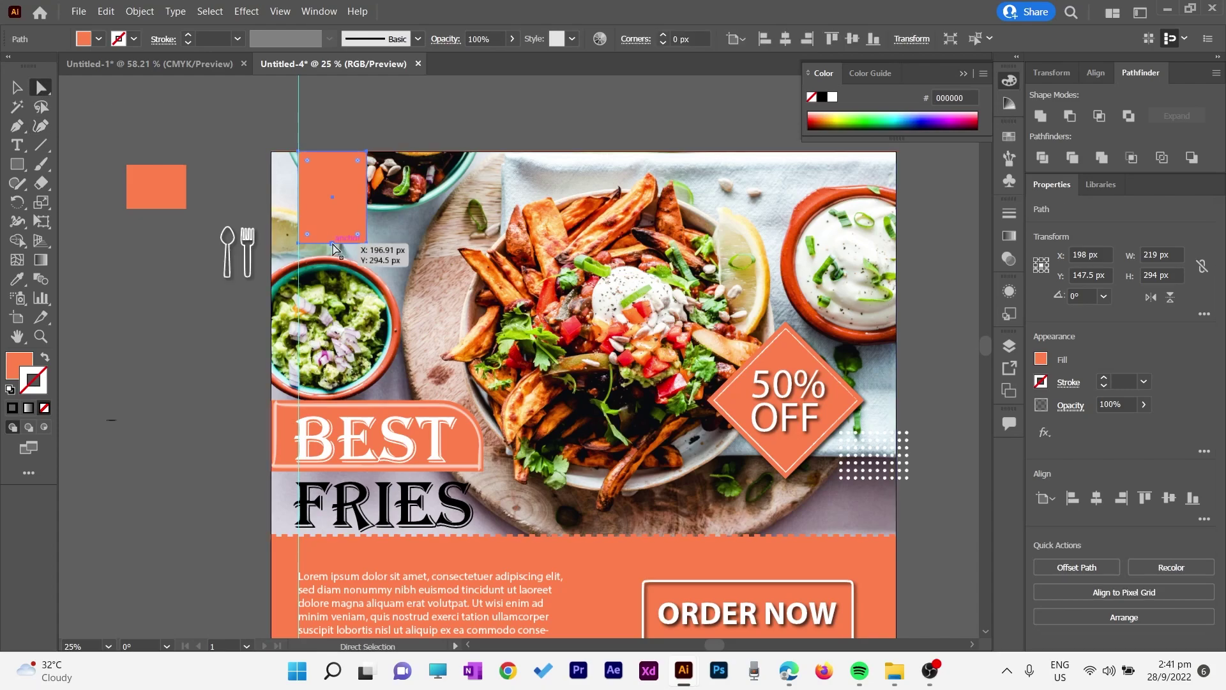
pyautogui.moveTo(333, 243); pyautogui.dragTo(335, 238)
pyautogui.click(16, 87)
pyautogui.click(325, 128)
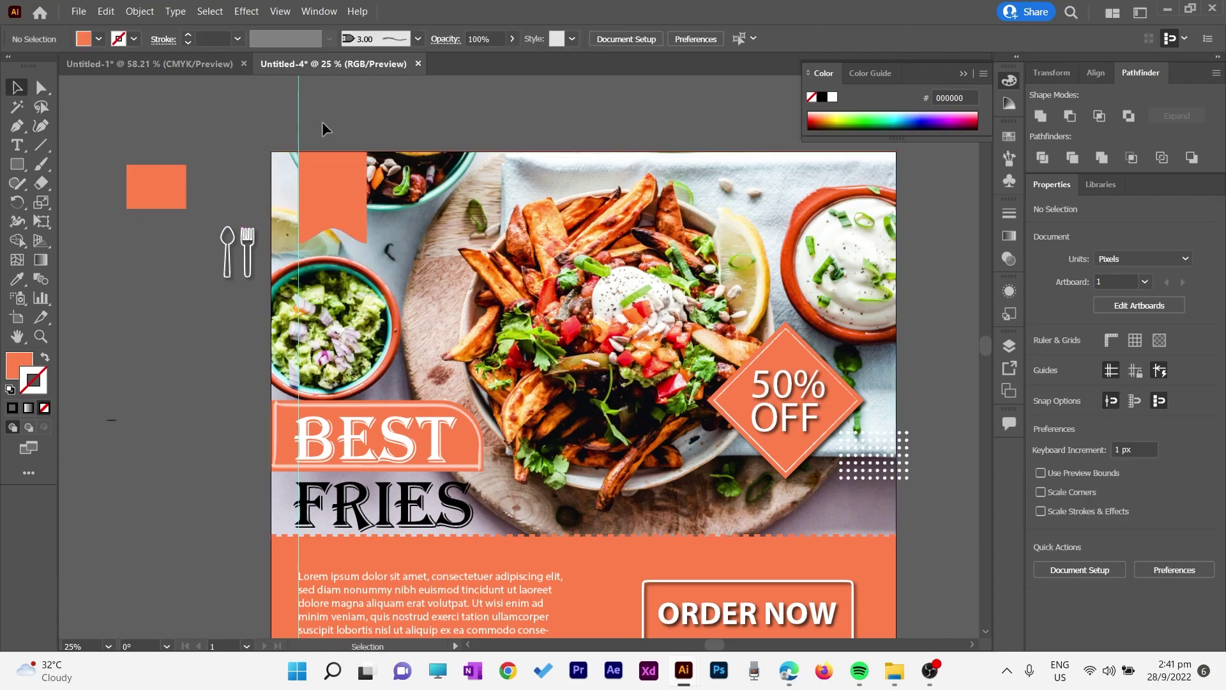
pyautogui.press('a')
pyautogui.moveTo(334, 228); pyautogui.dragTo(332, 228)
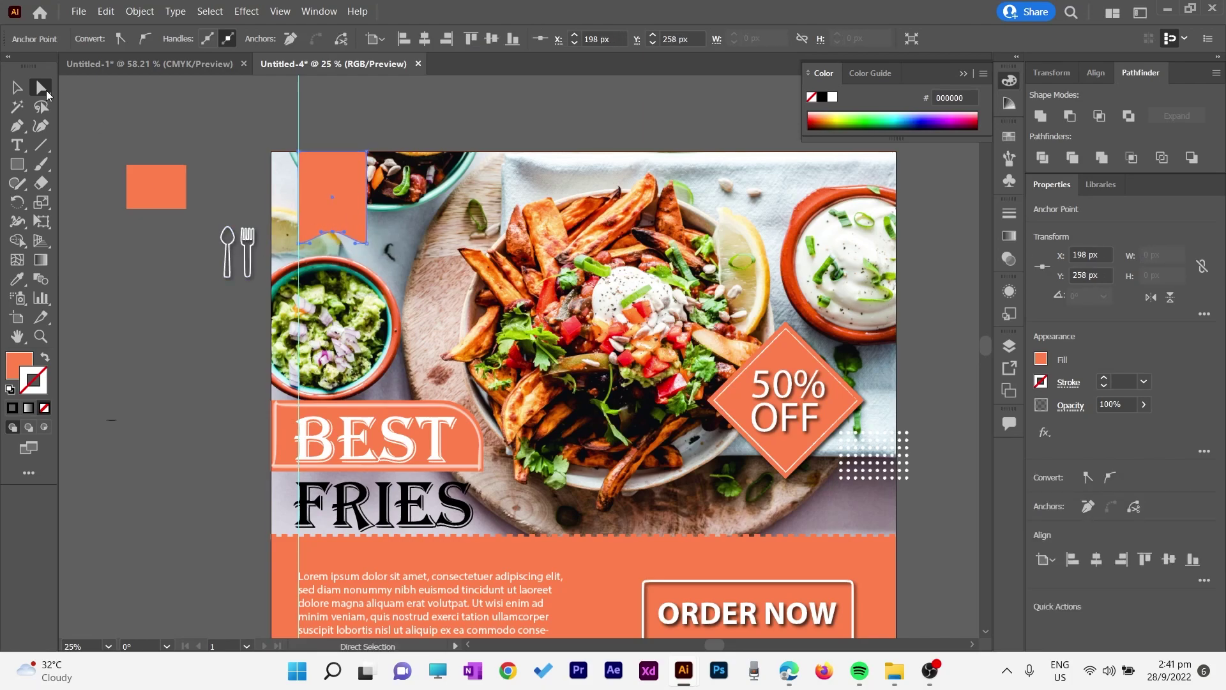
pyautogui.press('v')
# Step: Place the white fork-and-spoon icon on the orange ribbon
pyautogui.rightClick(248, 255)
pyautogui.click(258, 259)
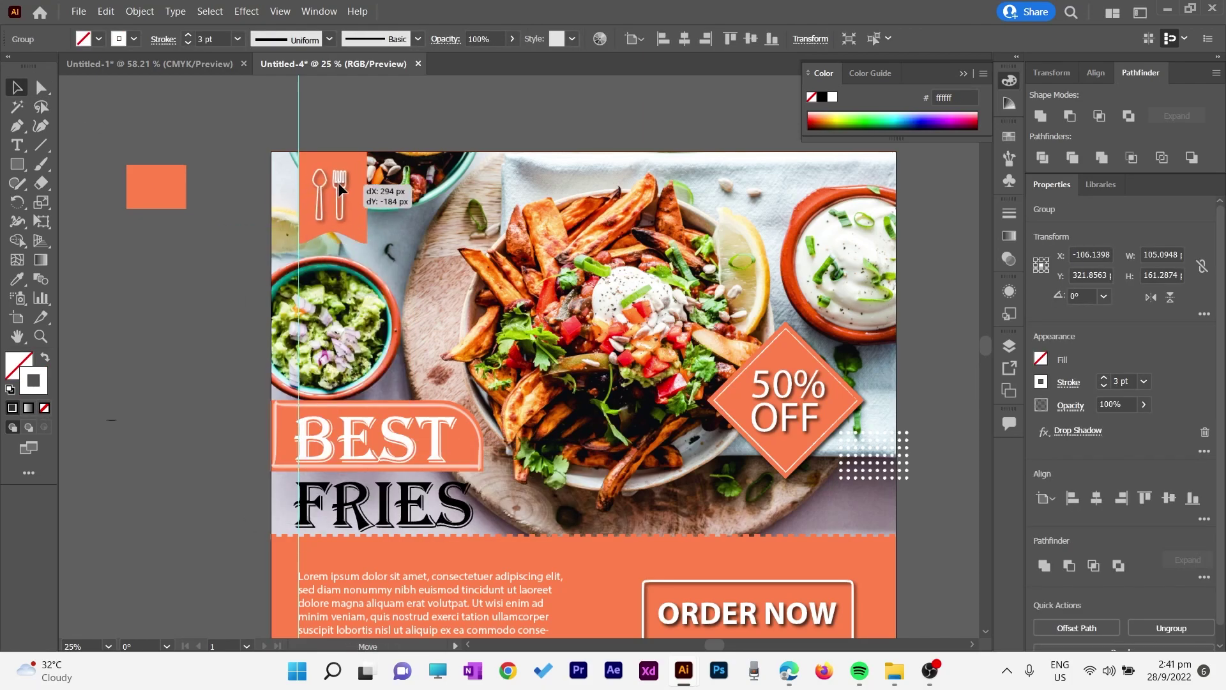
pyautogui.click(395, 105)
pyautogui.click(964, 73)
pyautogui.scroll(-5, 914, 218)
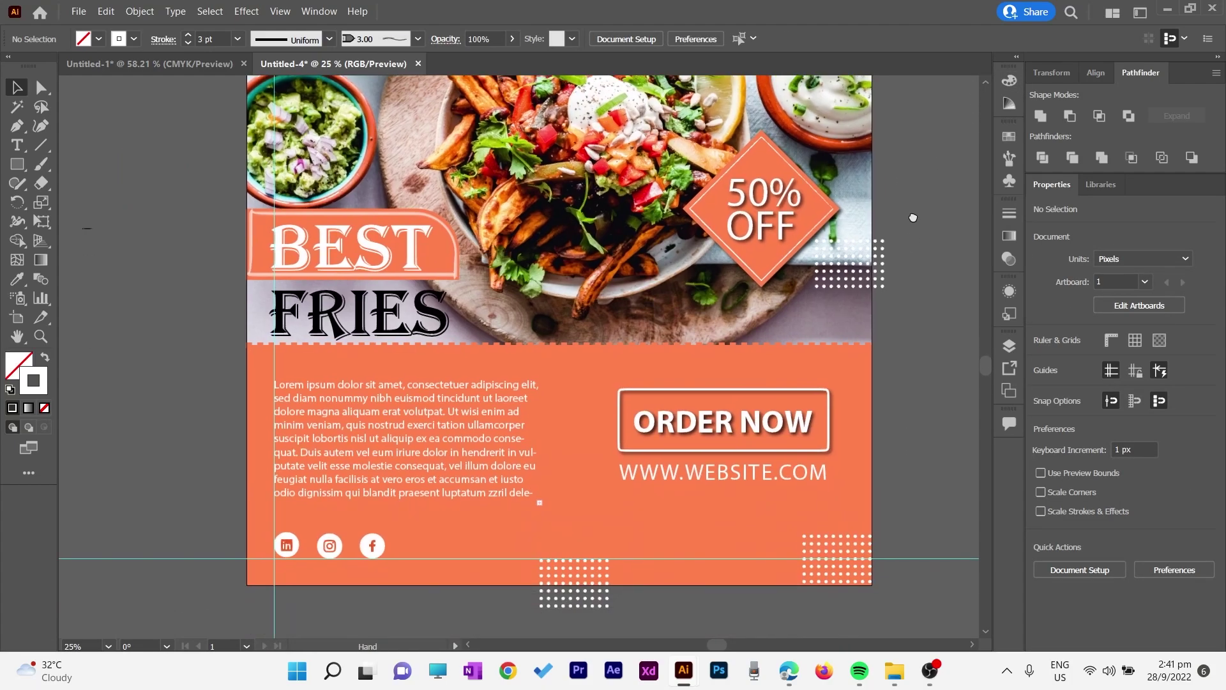
pyautogui.moveTo(913, 218); pyautogui.dragTo(917, 384)
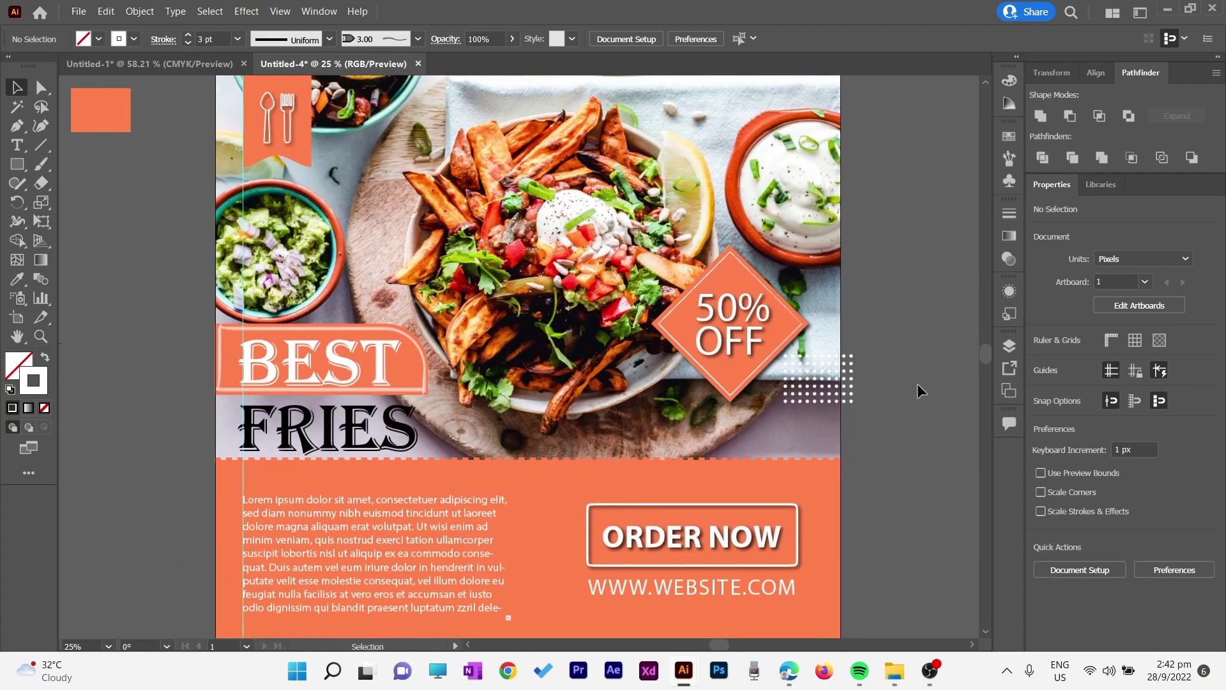
pyautogui.hotkey('ctrl', '-')
# Step: Delete the leftover horizontal guide and deselect everything to view the finished banner
pyautogui.click(801, 567)
pyautogui.press('Delete')
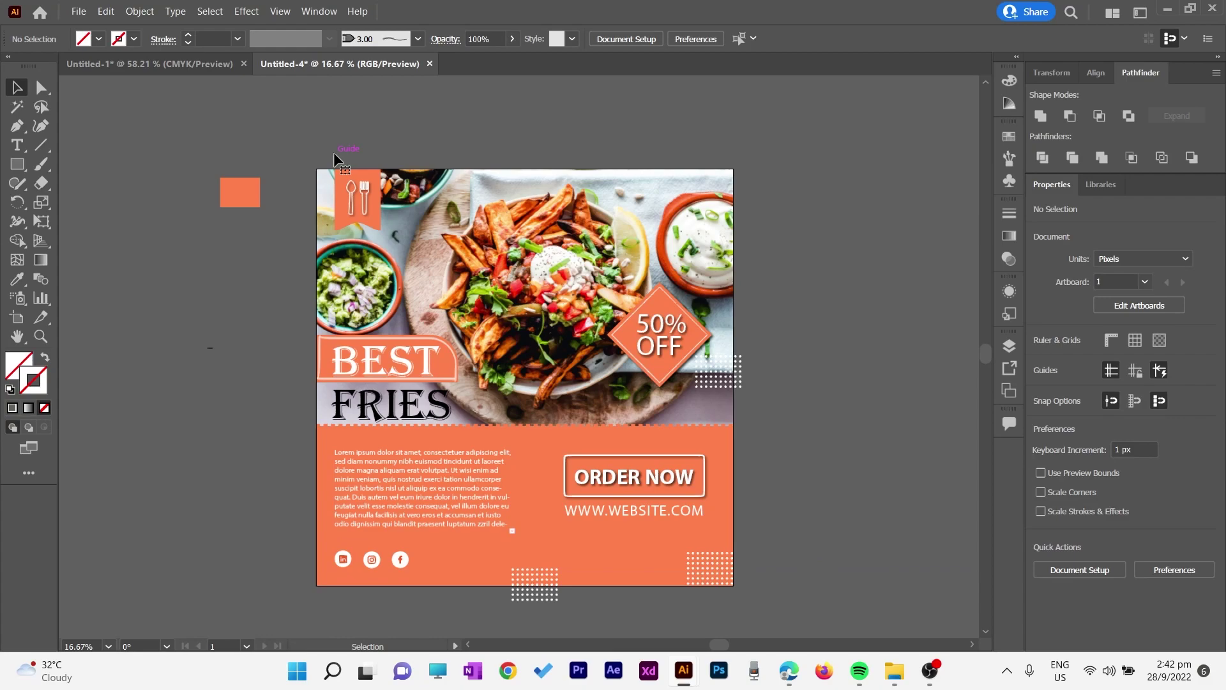
pyautogui.moveTo(909, 233)
pyautogui.mouseDown()
pyautogui.moveTo(903, 400)
pyautogui.moveTo(433, 271)
pyautogui.mouseUp()
pyautogui.moveTo(315, 132); pyautogui.dragTo(577, 348)
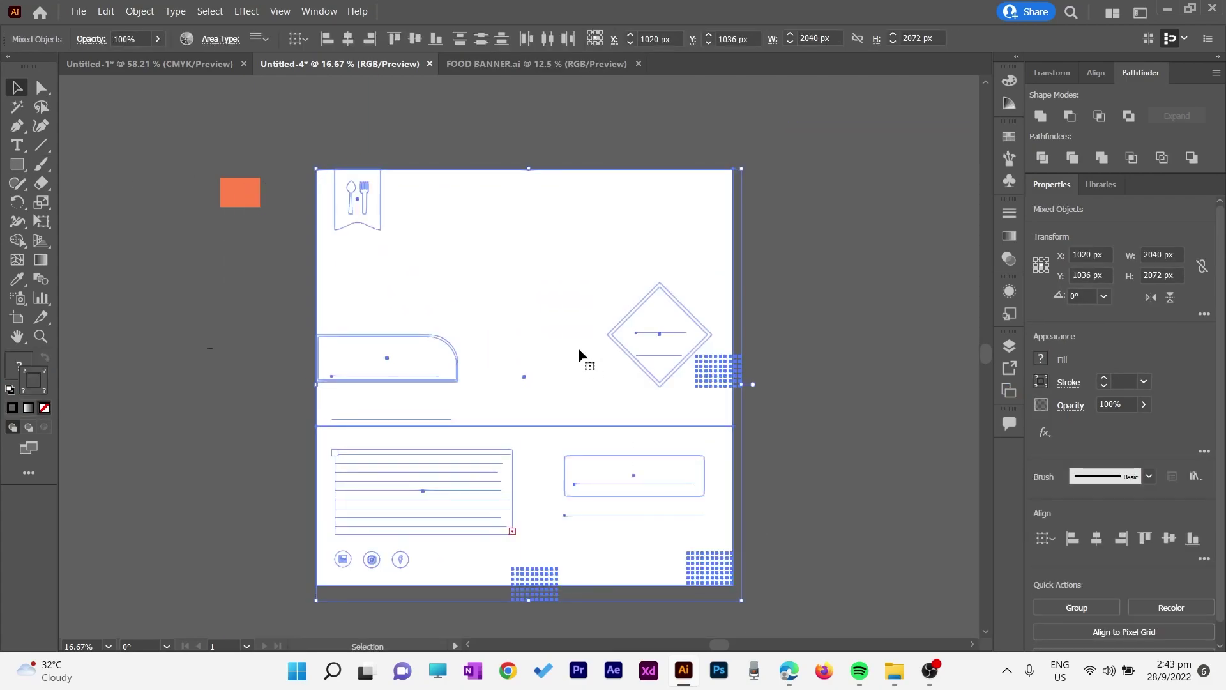
pyautogui.click(821, 320)
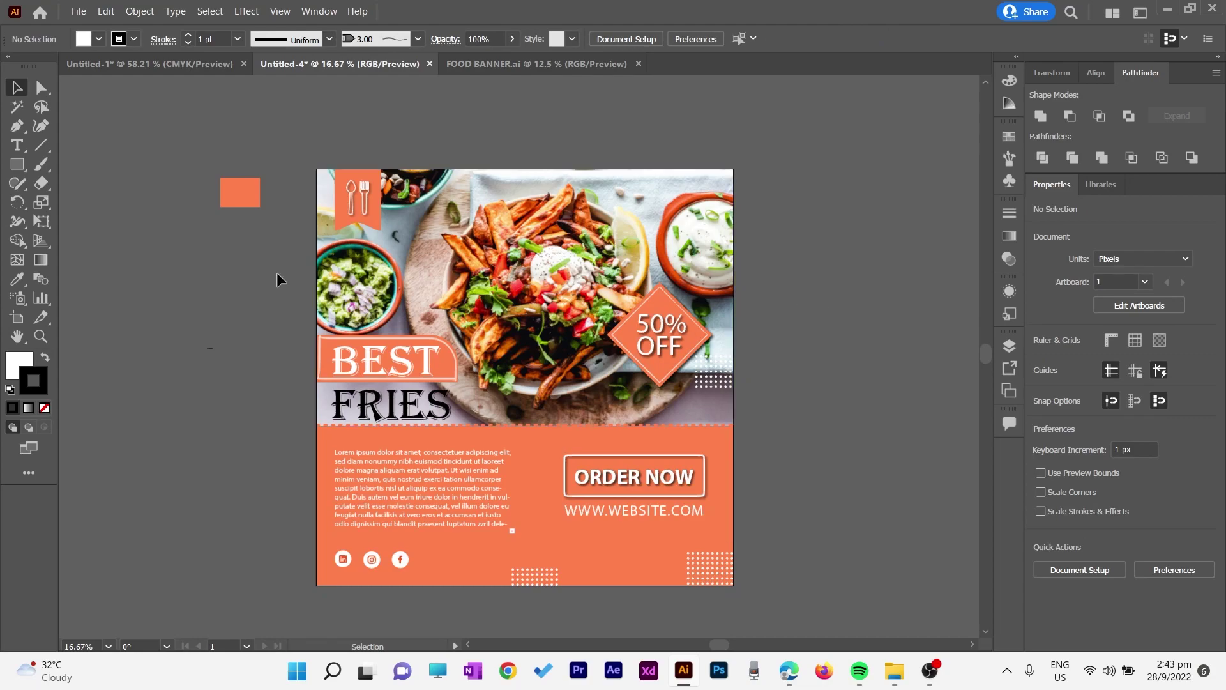
pyautogui.click(28, 447)
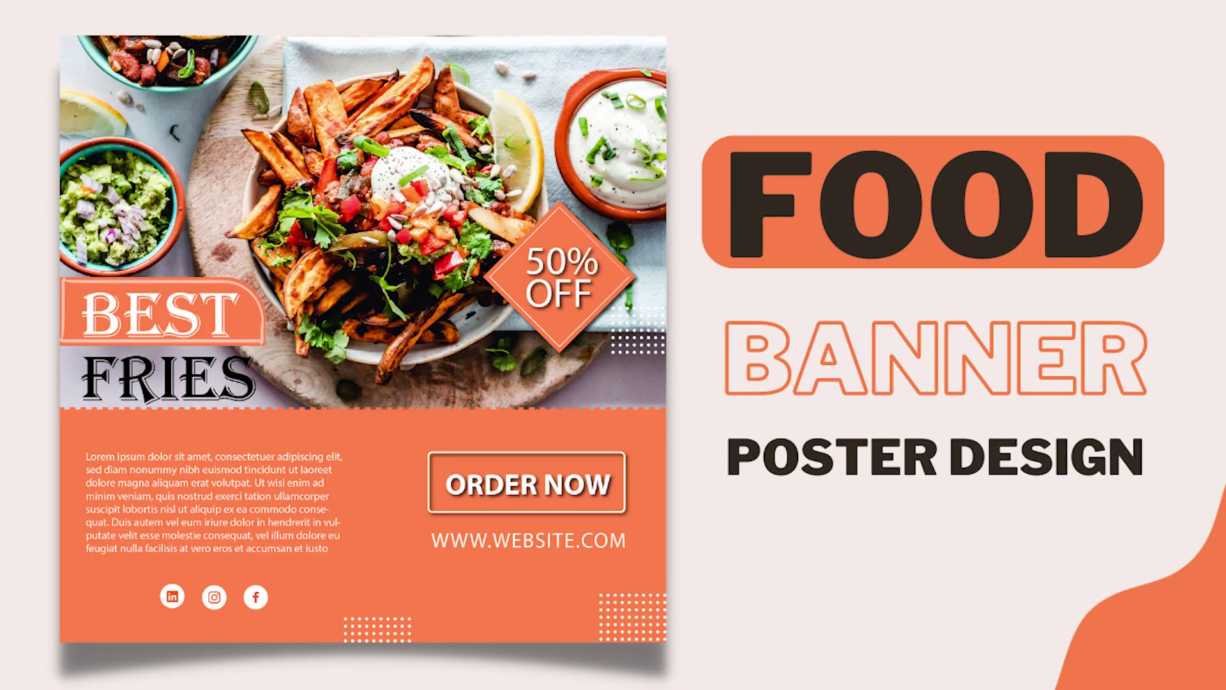